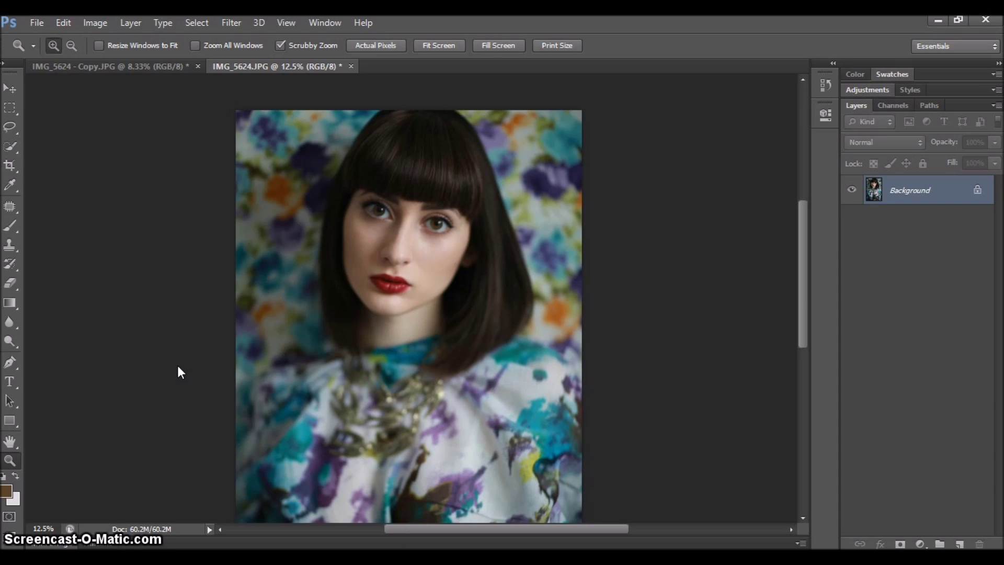
Duplicate the portrait's Background layer in IMG_5624.JPG as 'Background copy' above the original
click(584, 316)
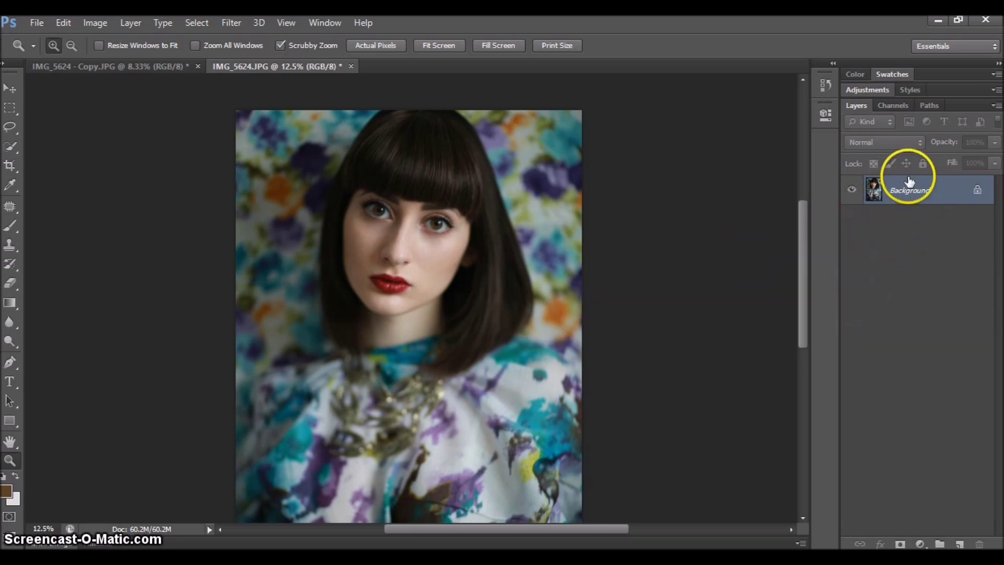
click(859, 210)
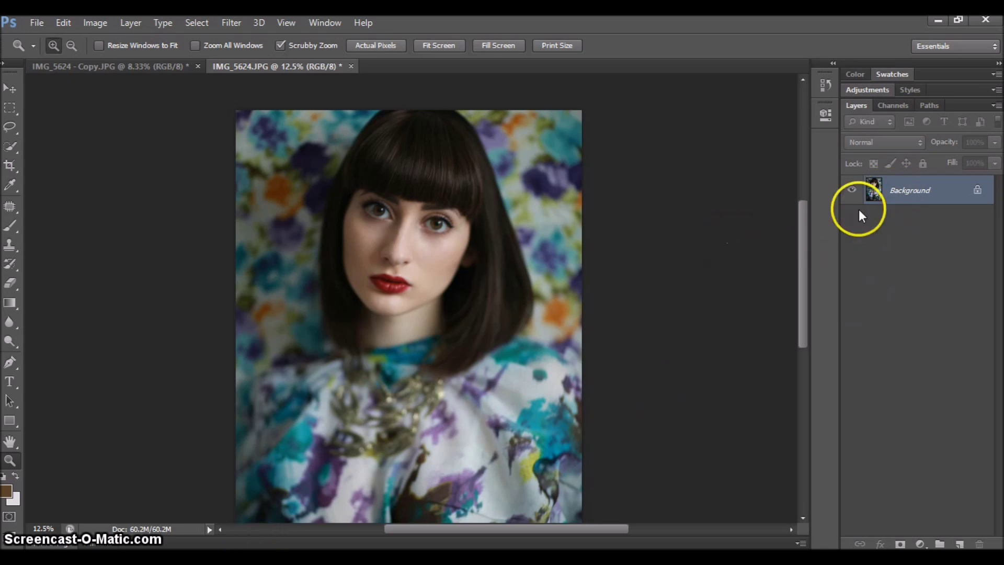
right_click(888, 195)
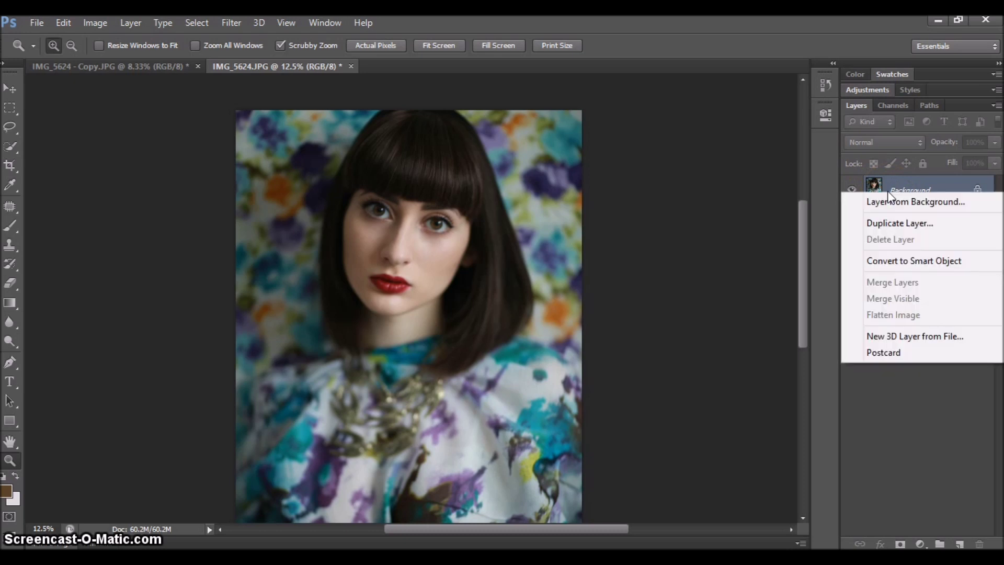
click(887, 225)
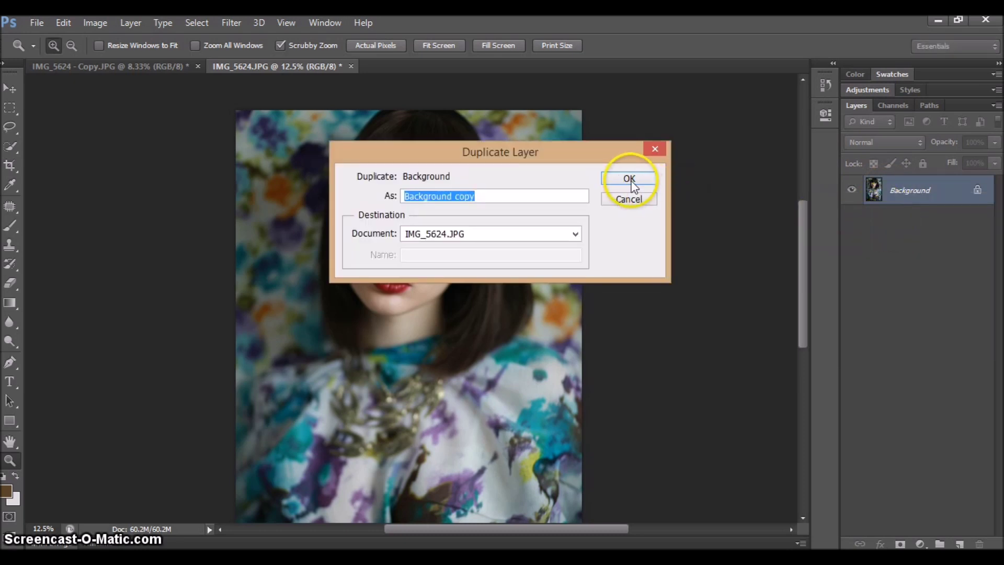
click(630, 179)
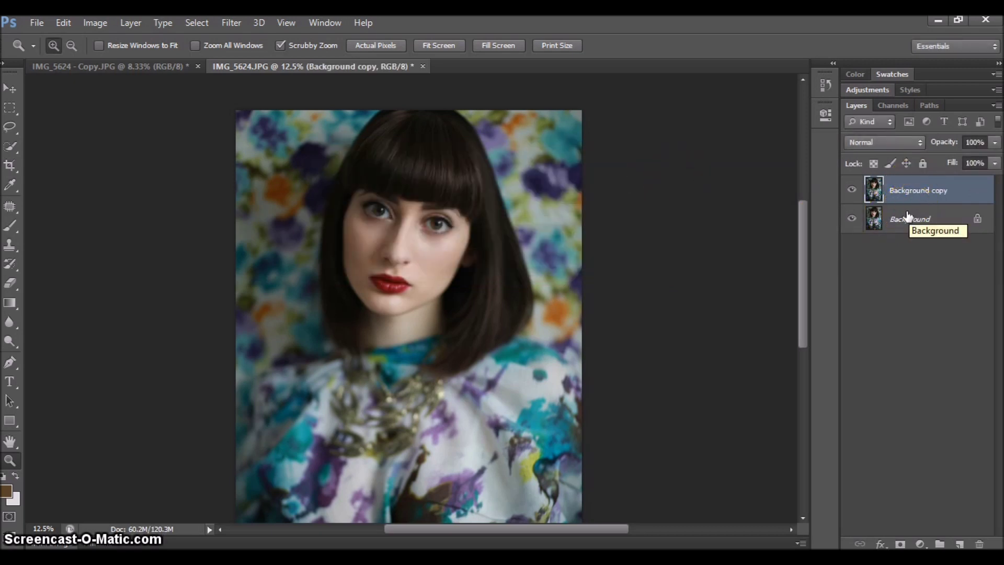
Darken Background copy by pulling the Curves midtones down, then add a white layer mask
click(91, 21)
mouse_move(112, 67)
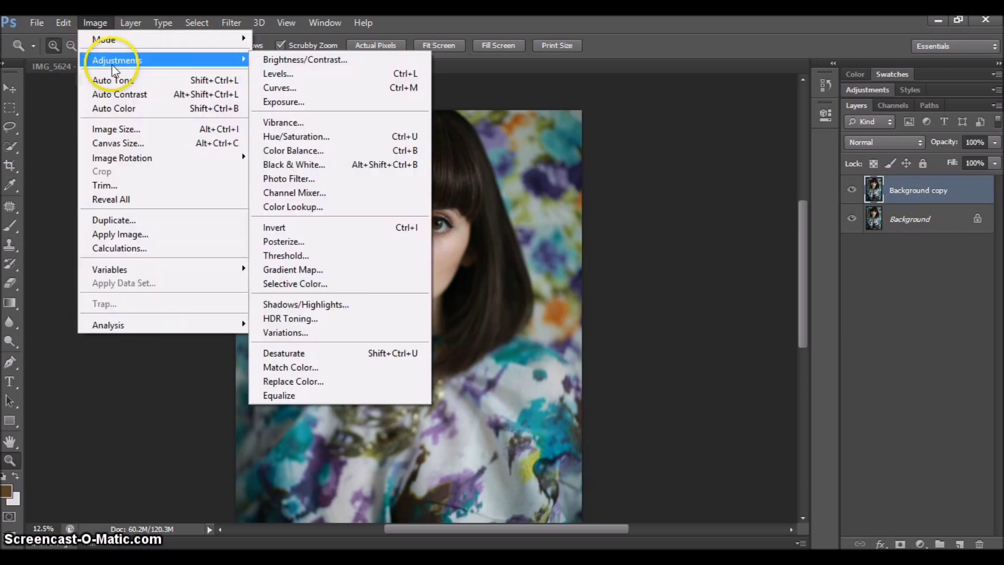
click(287, 90)
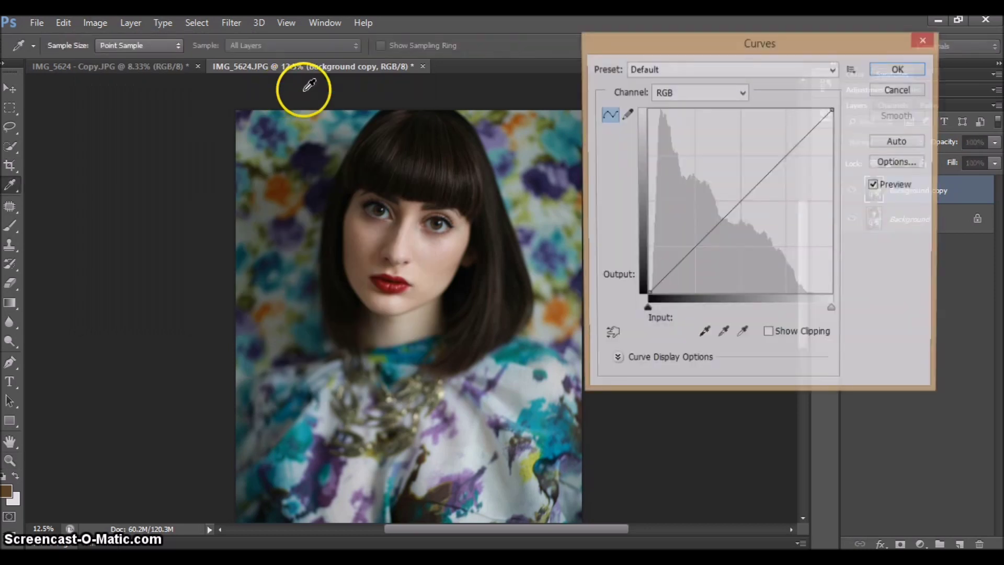
click(761, 36)
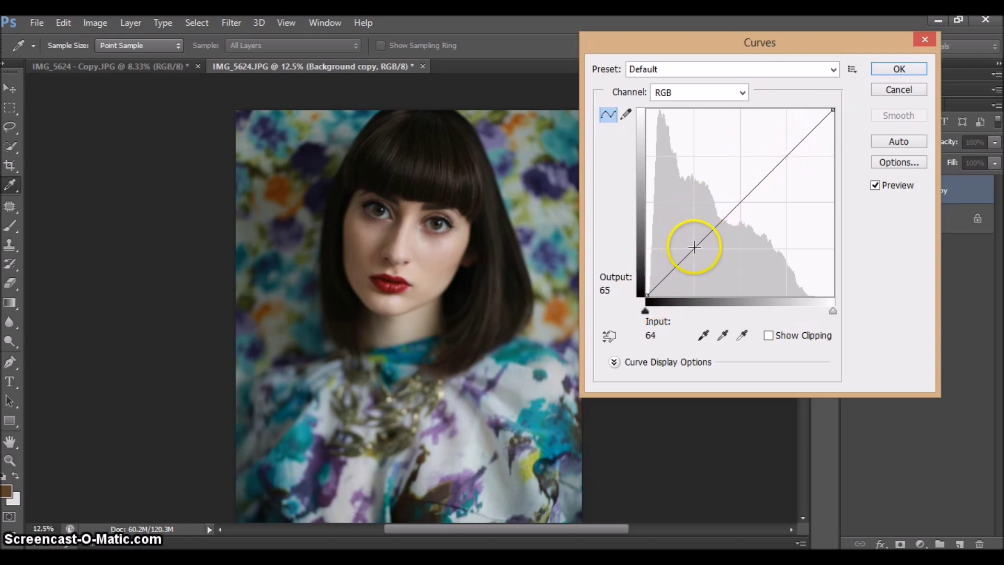
drag(694, 247, 692, 245)
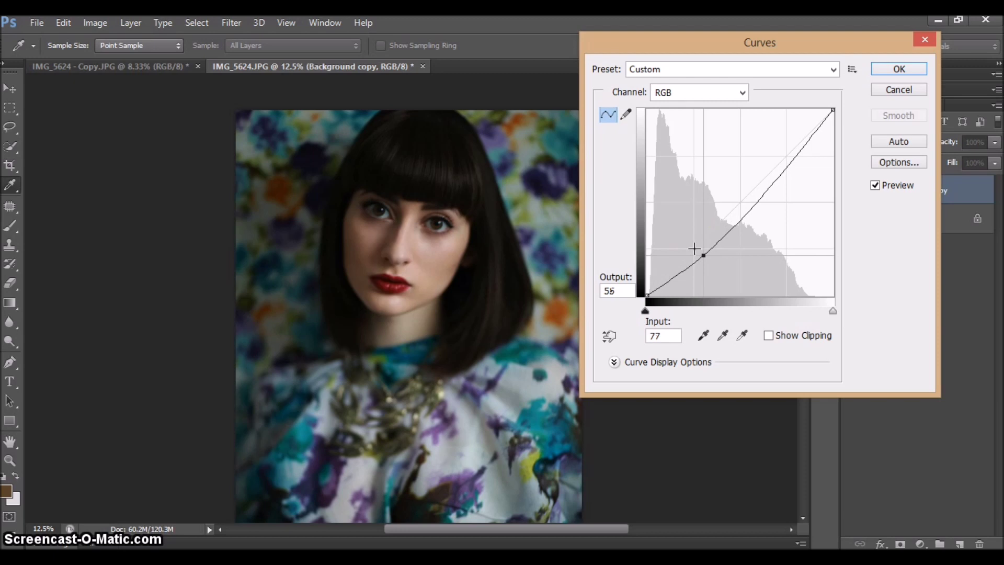
click(898, 67)
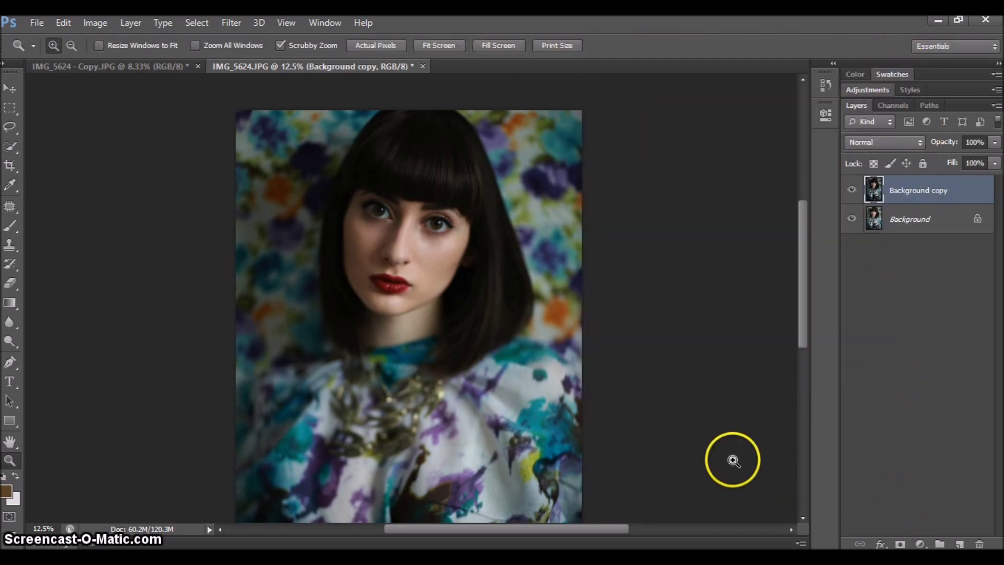
click(900, 544)
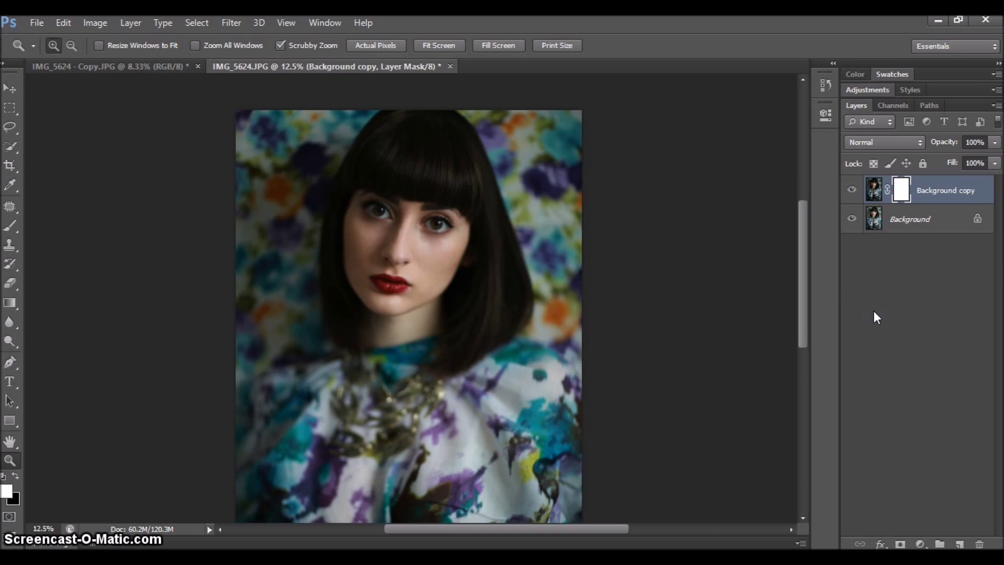
Invert the Background copy mask to black with Ctrl+I and target it for painting
drag(897, 208, 908, 324)
key(ctrl+i)
click(899, 189)
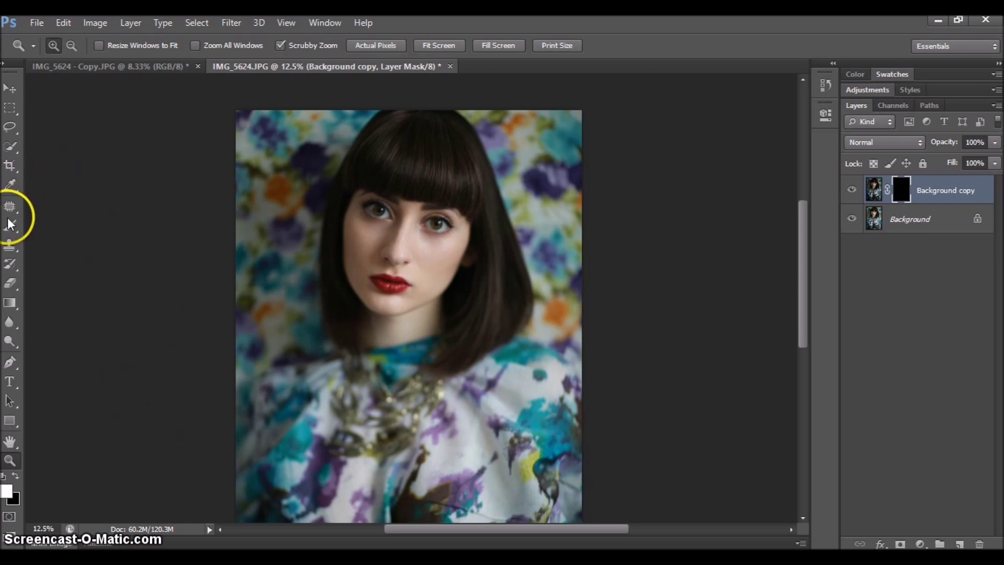
Zoom in on the face around the nose and eyes
click(10, 225)
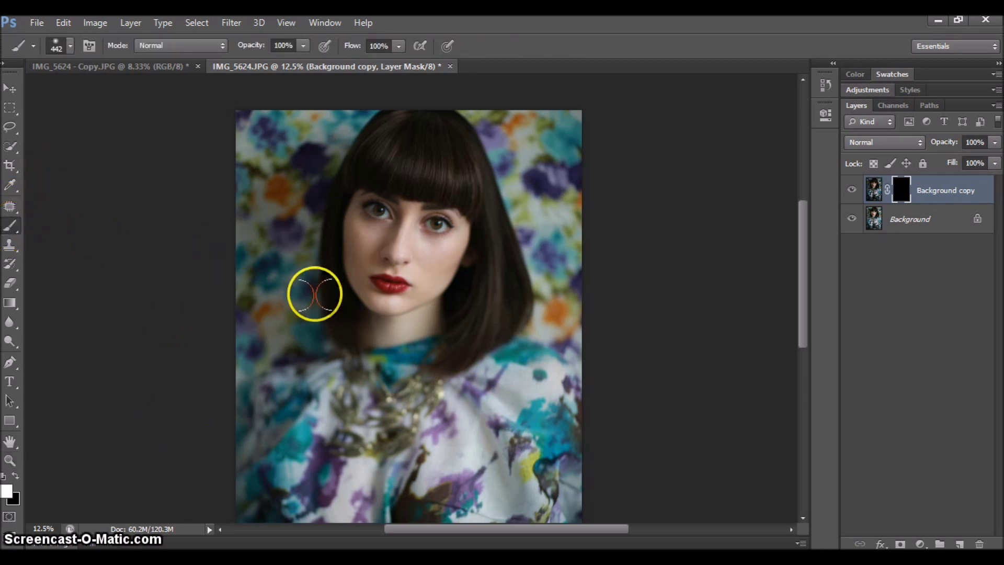
click(10, 460)
click(426, 248)
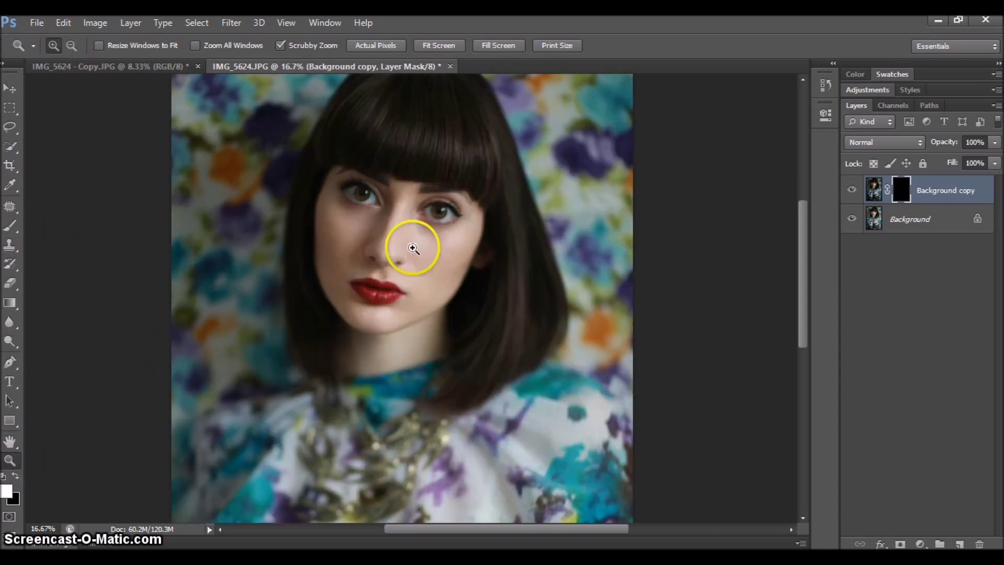
click(370, 181)
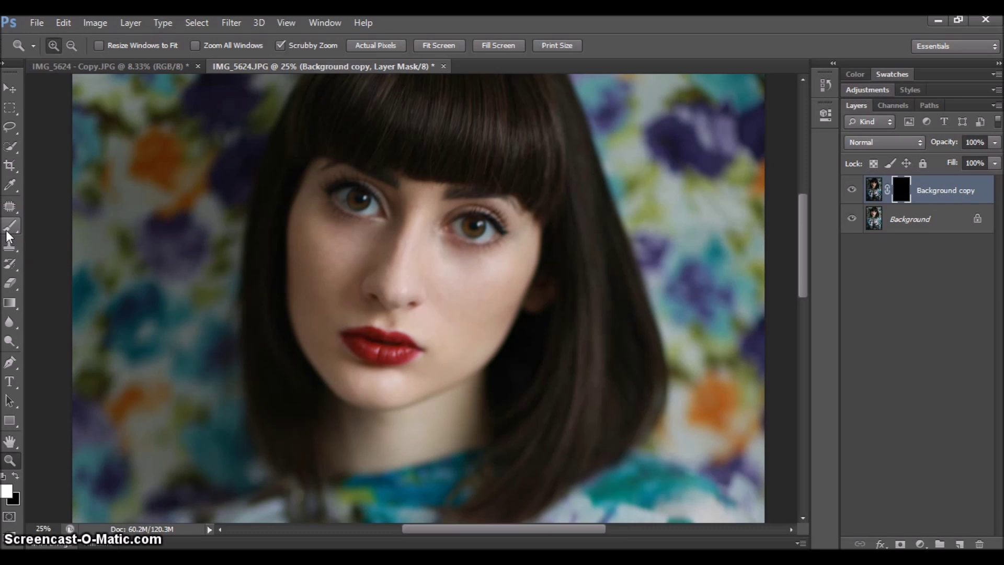
Set the Brush to a soft round tip at 0% hardness and 308 px
click(11, 230)
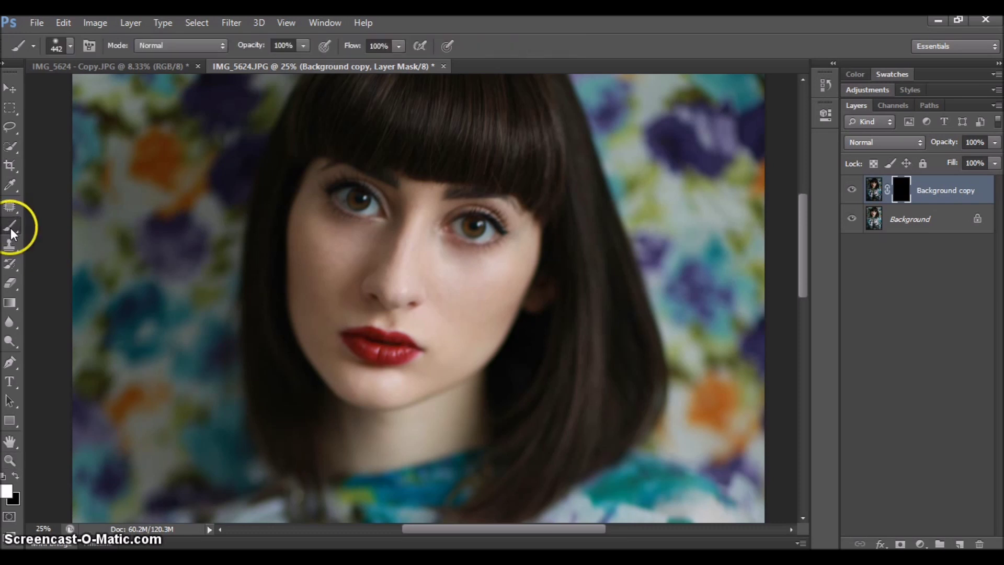
click(70, 48)
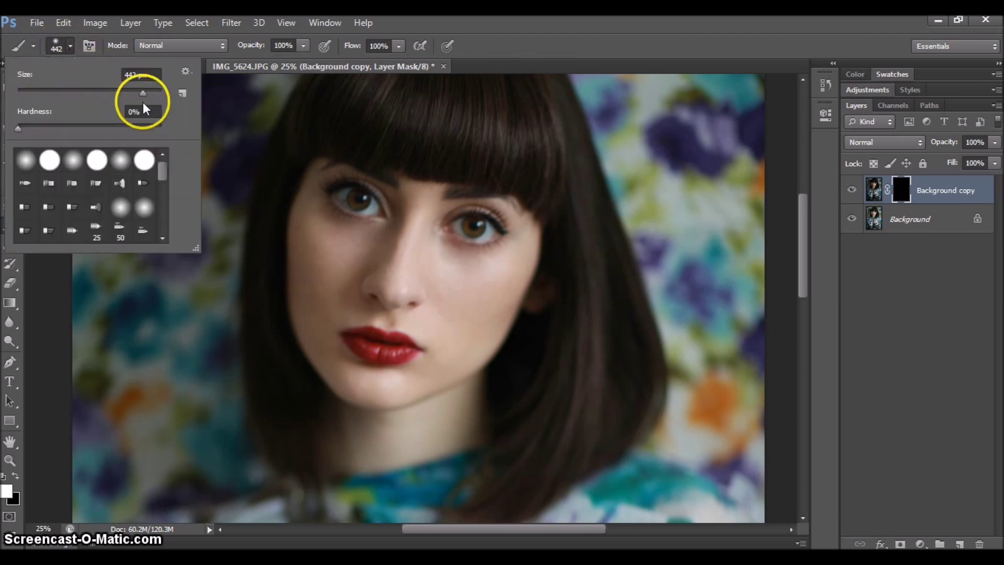
drag(139, 95, 139, 96)
drag(18, 129, 19, 132)
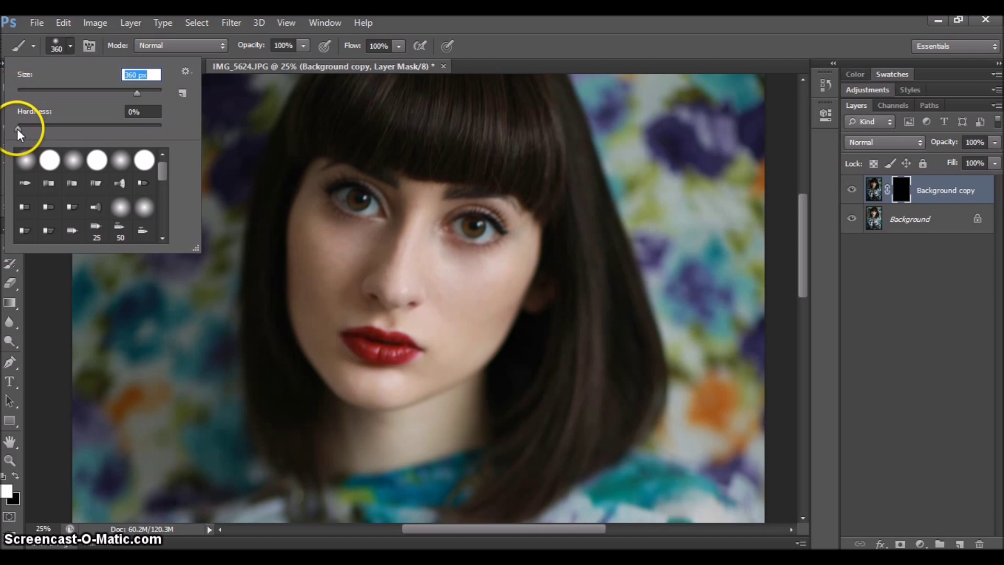
click(71, 164)
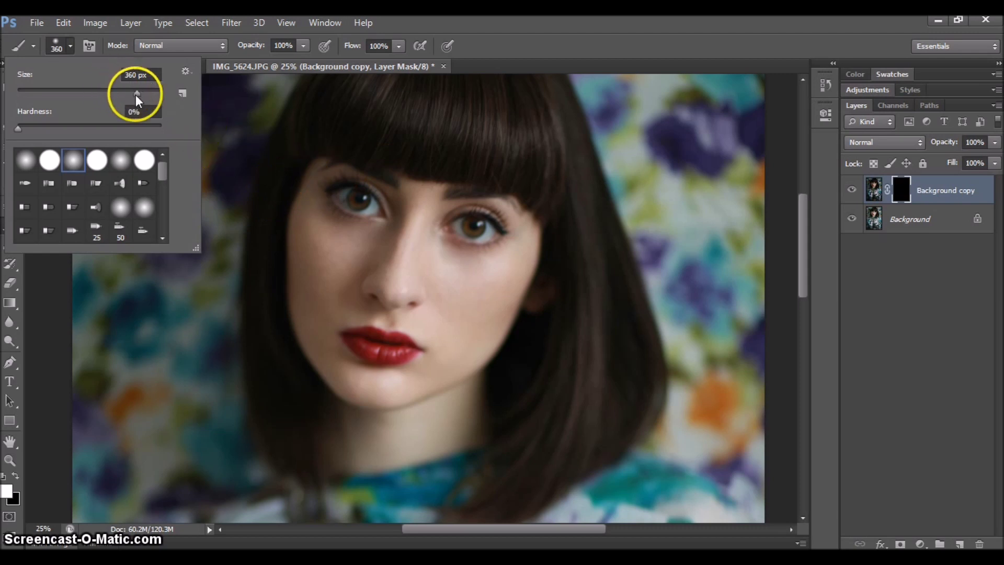
drag(137, 96, 134, 96)
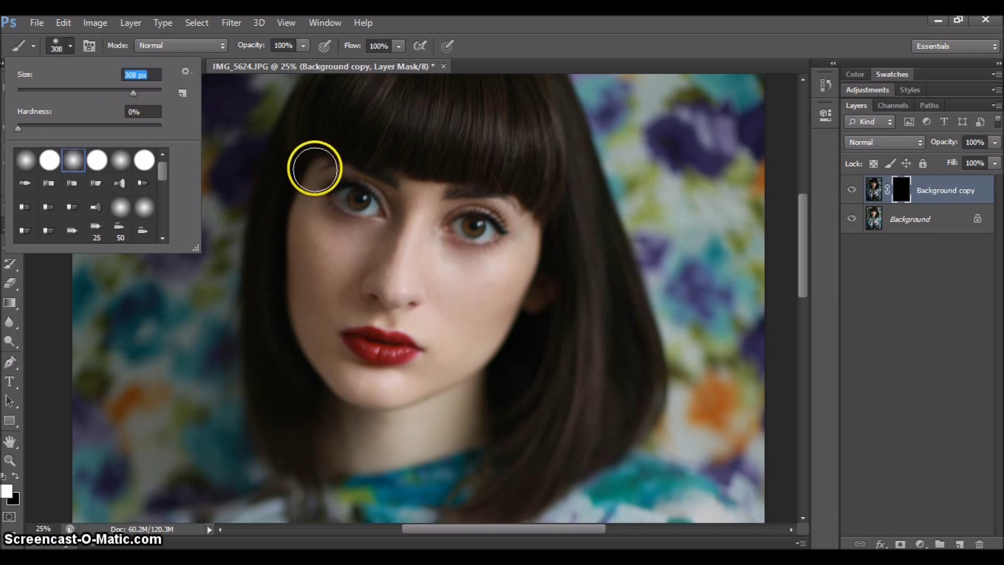
Paint the darkening onto the mask along the left jaw, neck and right cheek
click(314, 169)
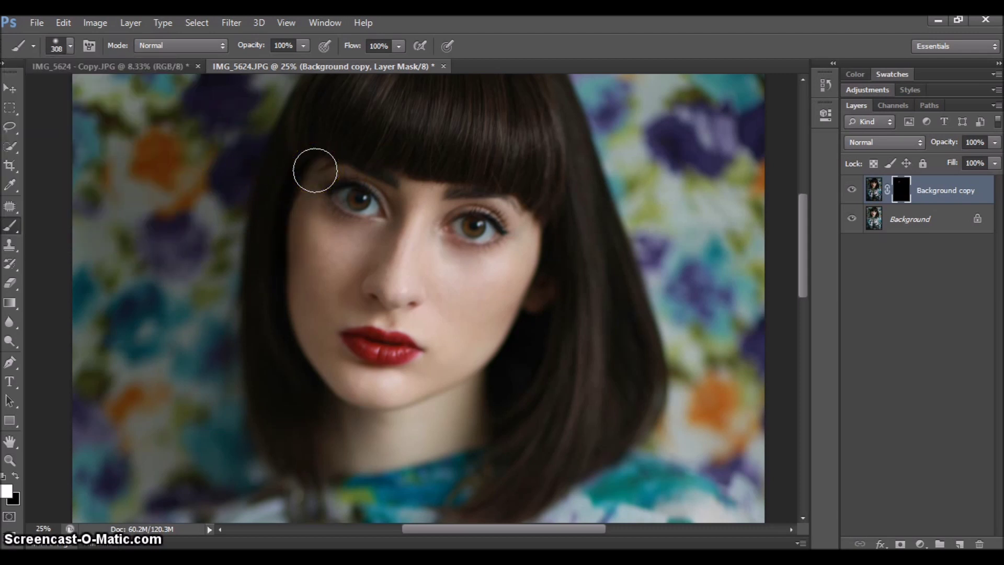
drag(297, 273, 327, 371)
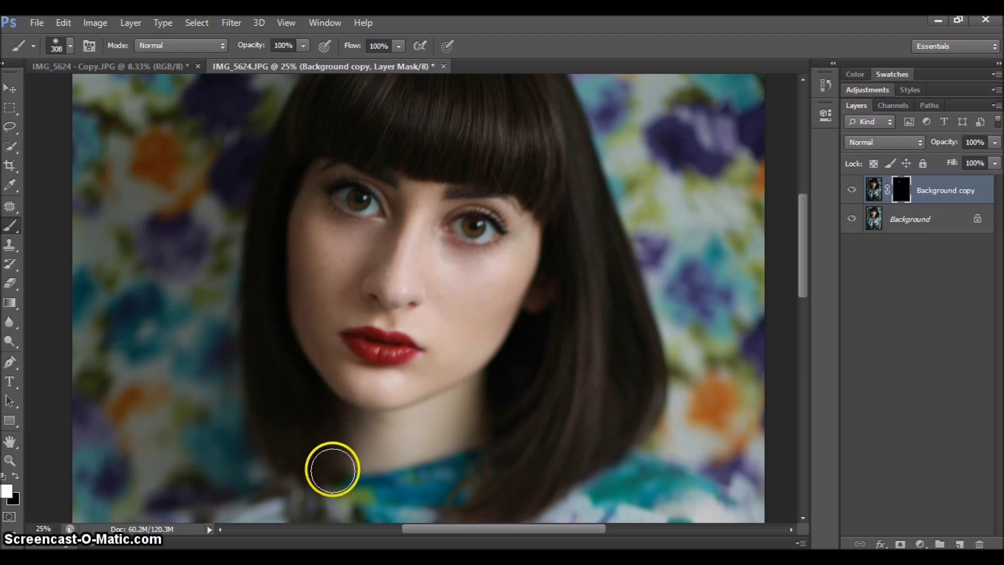
mouse_move(331, 465)
mouse_down()
mouse_move(517, 258)
mouse_move(542, 191)
mouse_move(533, 204)
mouse_up()
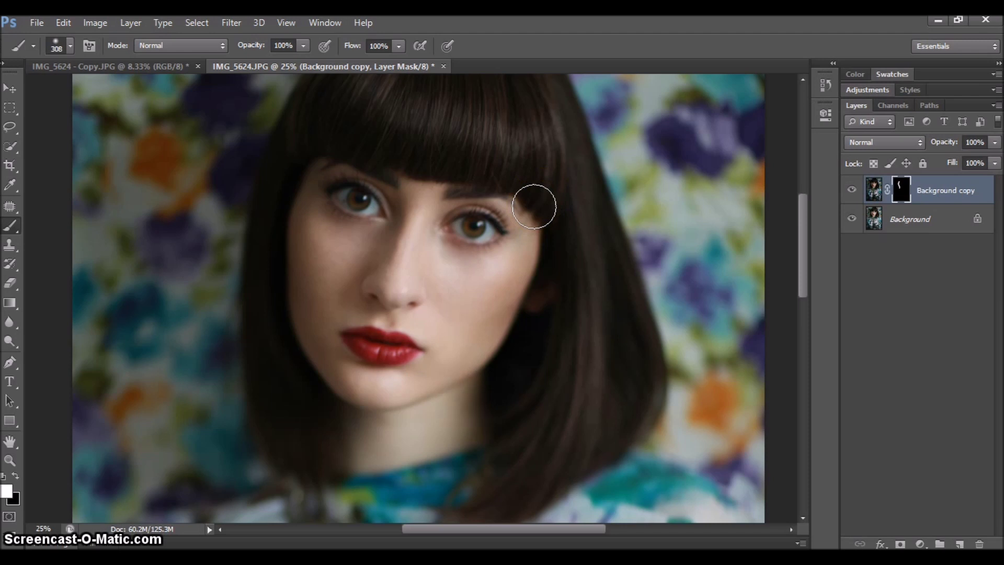
mouse_move(473, 432)
mouse_down()
mouse_move(487, 437)
mouse_move(336, 392)
mouse_move(354, 437)
mouse_move(374, 432)
mouse_move(347, 468)
mouse_move(392, 468)
mouse_up()
With a 156 px brush, paint darkening from the eye to the lips, across the cheeks and chin
click(75, 51)
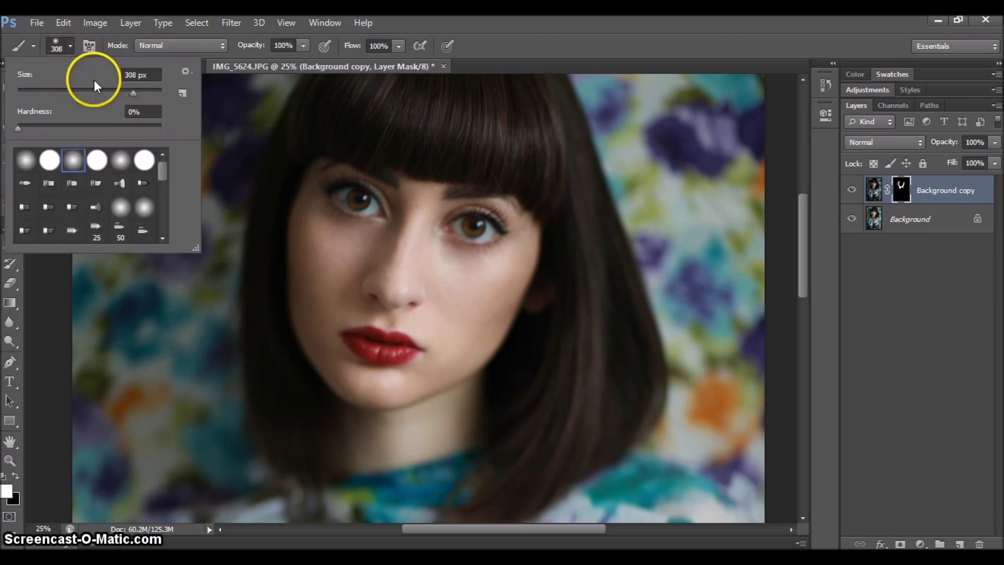
text(156)
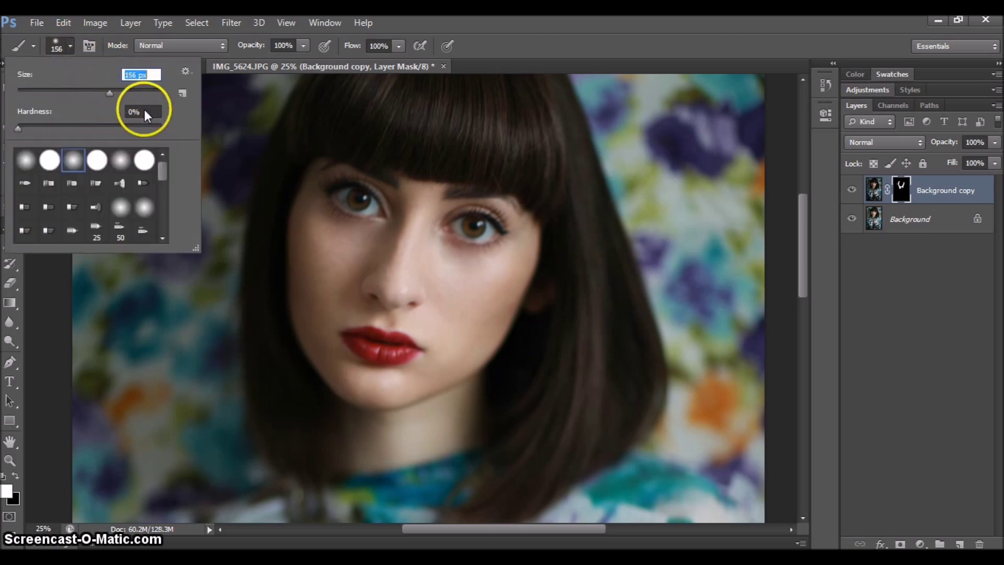
click(387, 191)
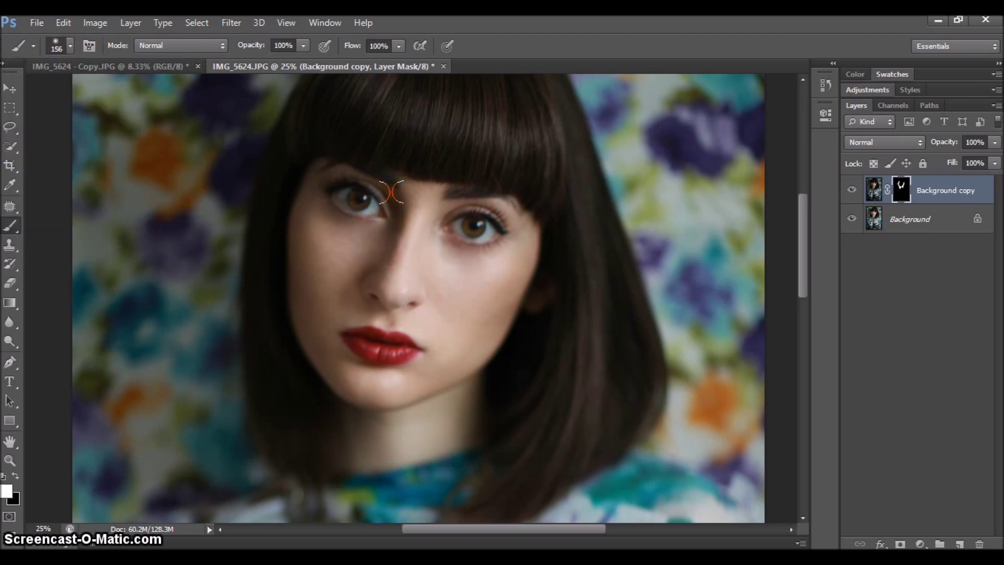
mouse_move(391, 191)
mouse_down()
mouse_move(353, 328)
mouse_move(337, 328)
mouse_move(292, 217)
mouse_up()
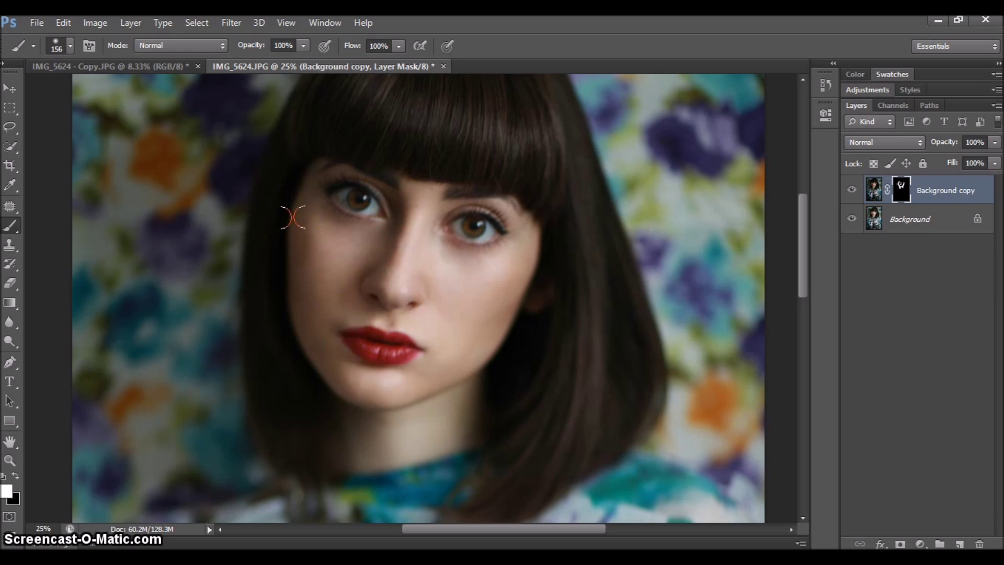
drag(305, 360, 496, 295)
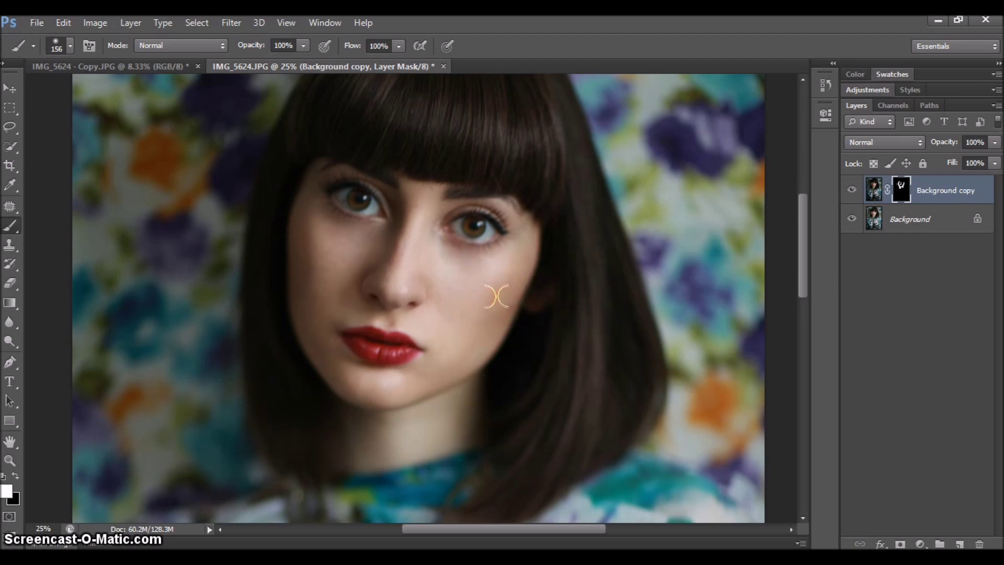
mouse_move(428, 394)
mouse_down()
mouse_move(359, 414)
mouse_move(305, 387)
mouse_move(295, 348)
mouse_move(356, 437)
mouse_move(285, 332)
mouse_move(341, 414)
mouse_move(374, 302)
mouse_move(334, 324)
mouse_move(334, 347)
mouse_move(358, 324)
mouse_move(347, 344)
mouse_move(375, 344)
mouse_move(344, 323)
mouse_move(357, 335)
mouse_move(396, 332)
mouse_move(406, 349)
mouse_move(389, 321)
mouse_move(366, 385)
mouse_move(507, 214)
mouse_move(406, 214)
mouse_move(325, 183)
mouse_move(361, 182)
mouse_move(502, 219)
mouse_up()
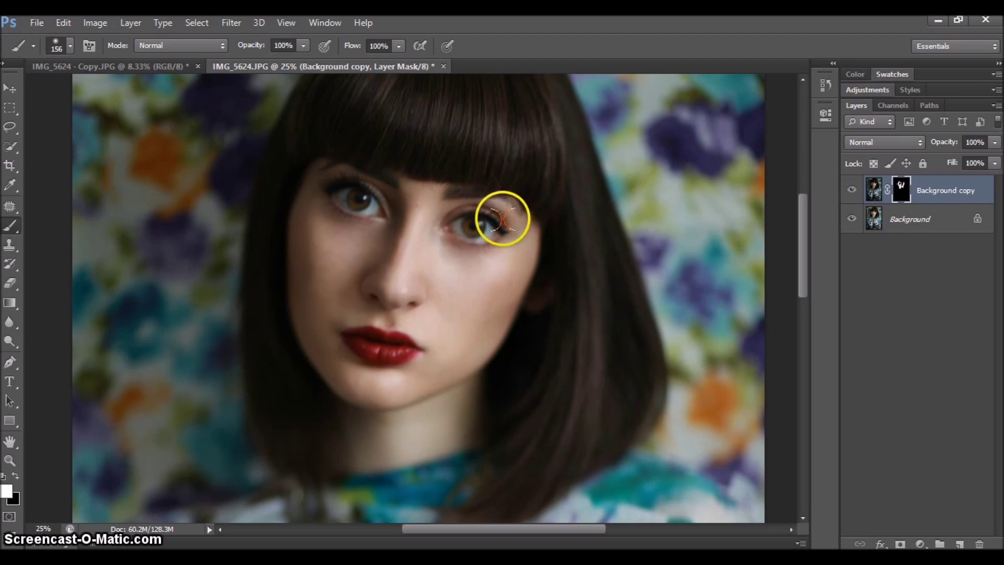
click(9, 460)
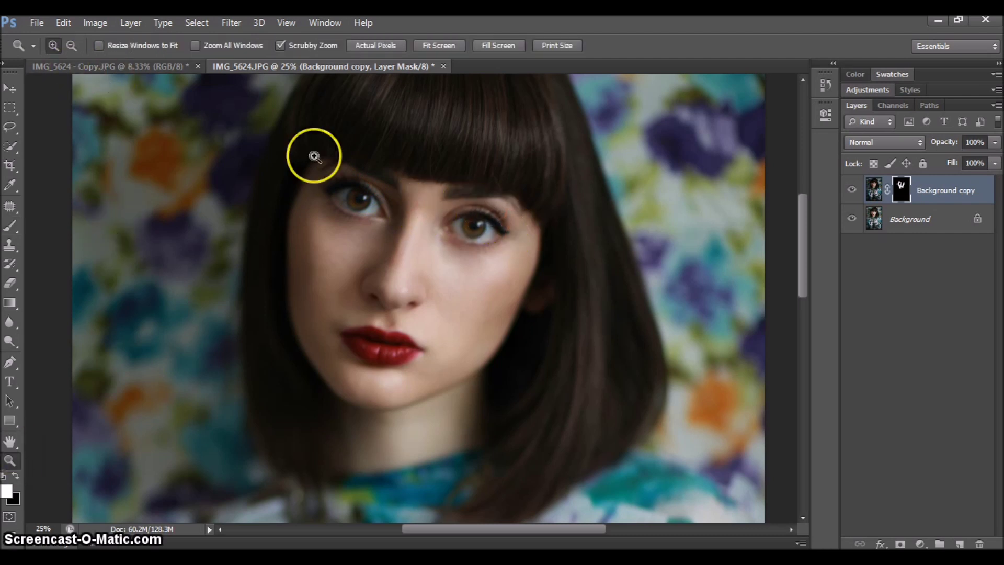
Zoom in on the eyes and paint the darkening under both eyes with a 68 px brush
click(352, 197)
click(359, 210)
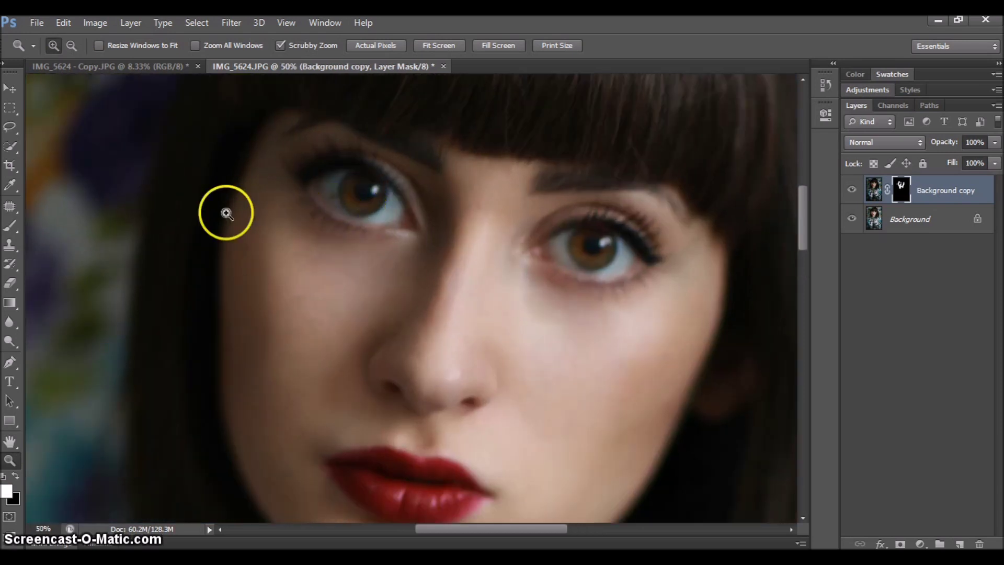
click(10, 226)
click(69, 46)
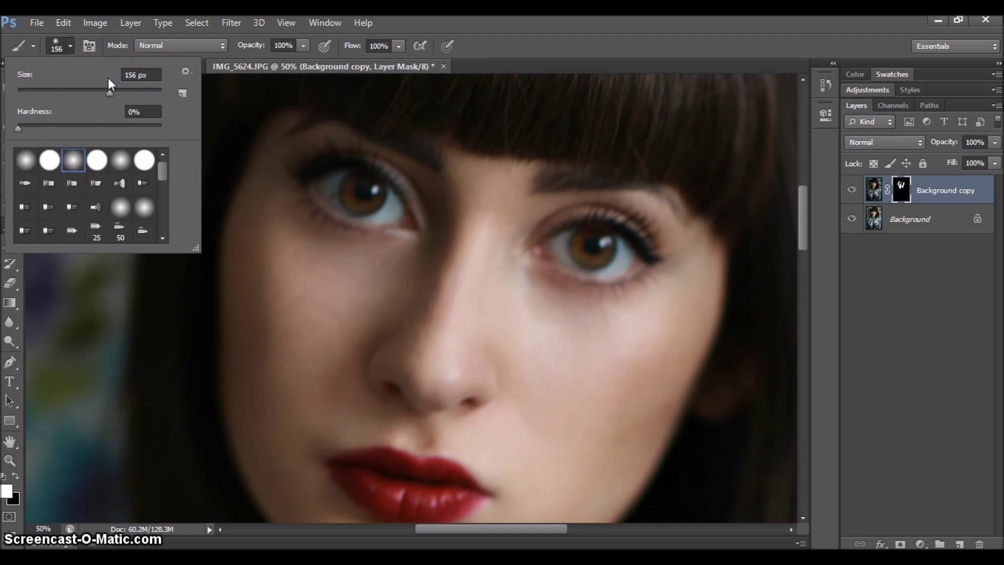
drag(109, 93, 83, 95)
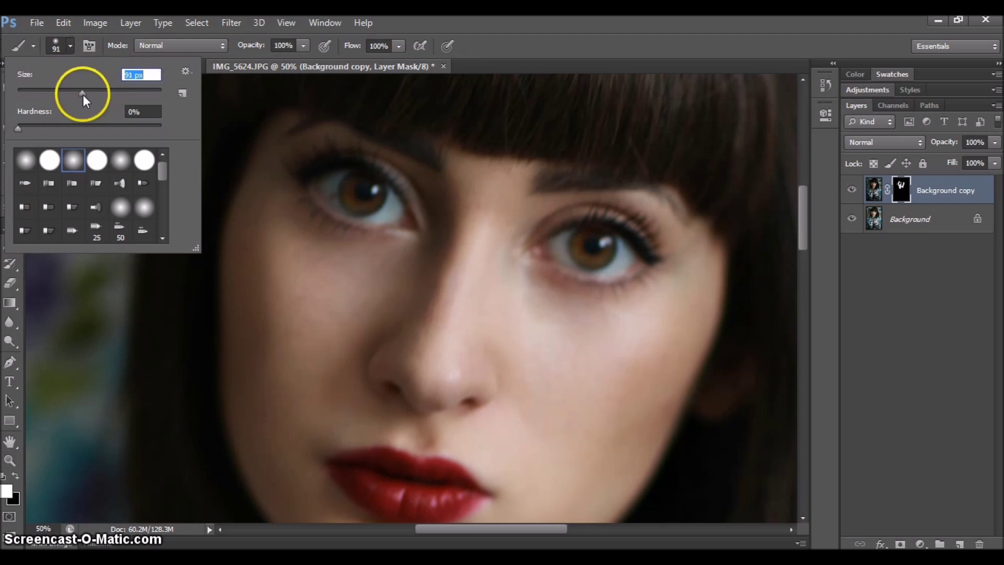
text(68)
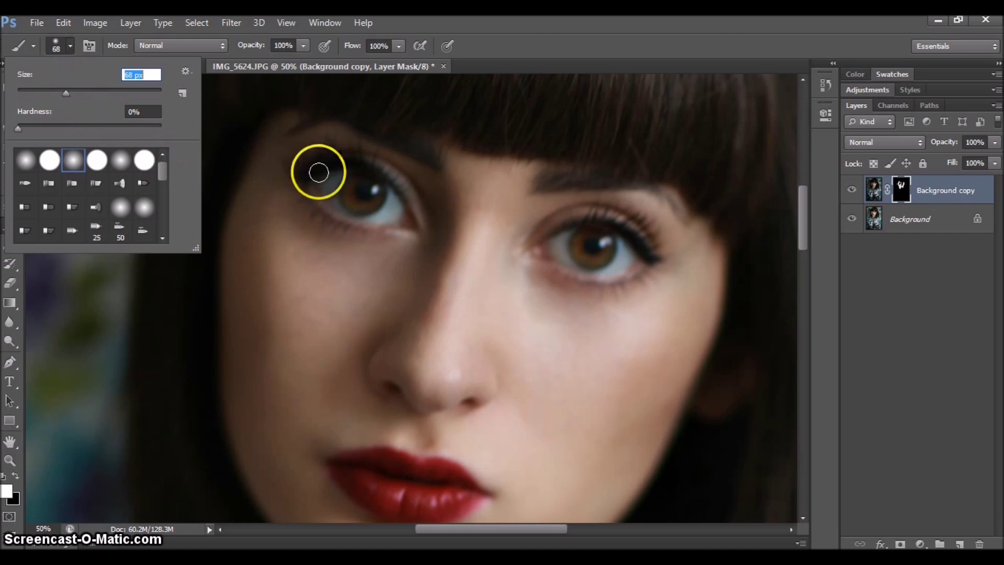
click(297, 188)
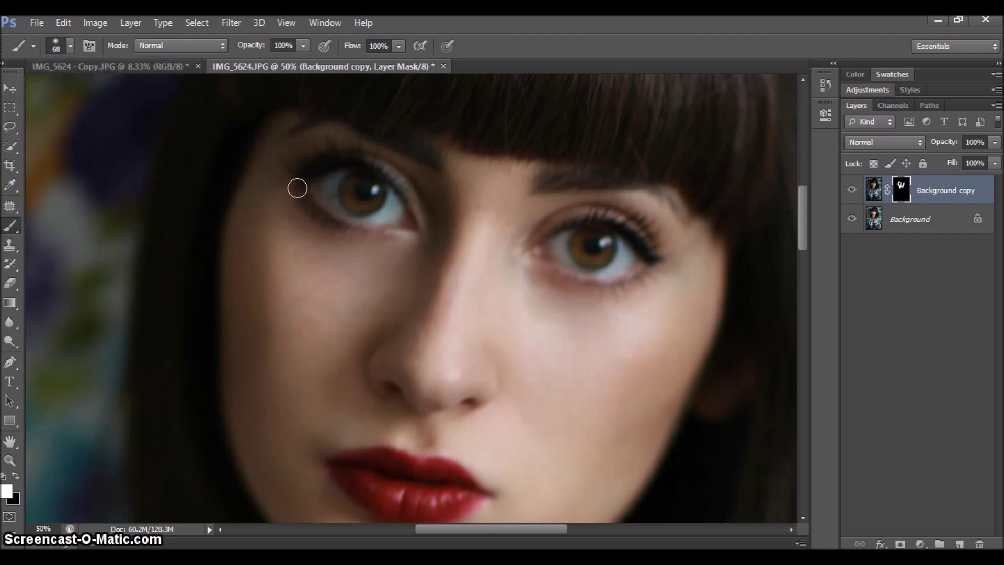
mouse_move(369, 230)
mouse_down()
mouse_move(597, 254)
mouse_move(561, 264)
mouse_move(551, 280)
mouse_move(614, 285)
mouse_up()
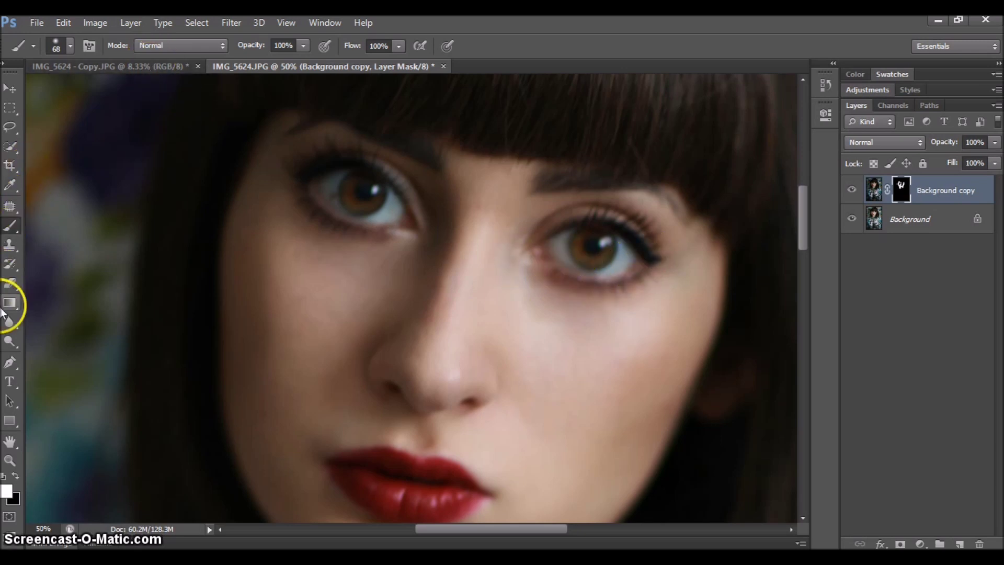
click(10, 283)
Set the Eraser to a 96 px soft tip and erase the mask across the nose bridge
click(72, 52)
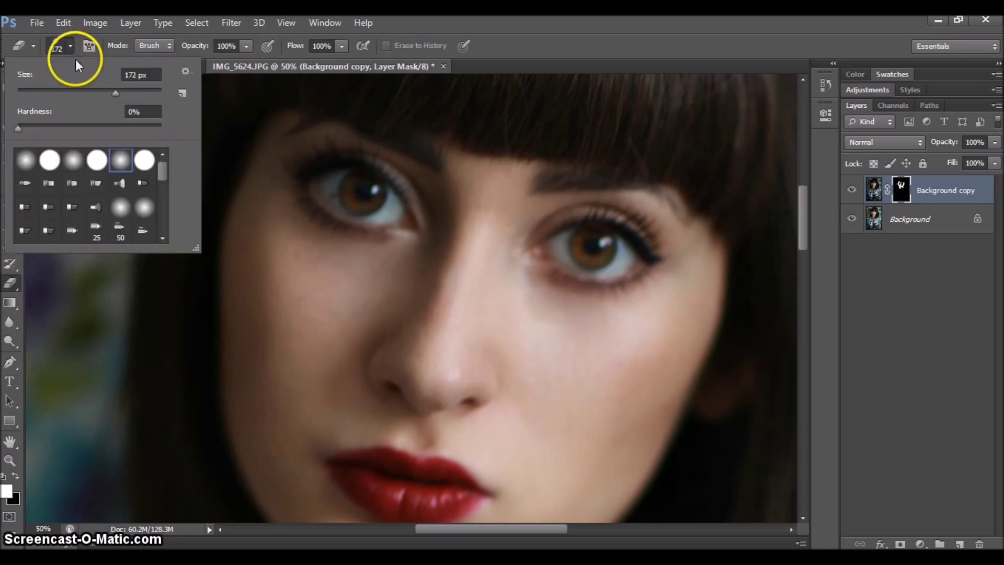
drag(109, 92, 86, 89)
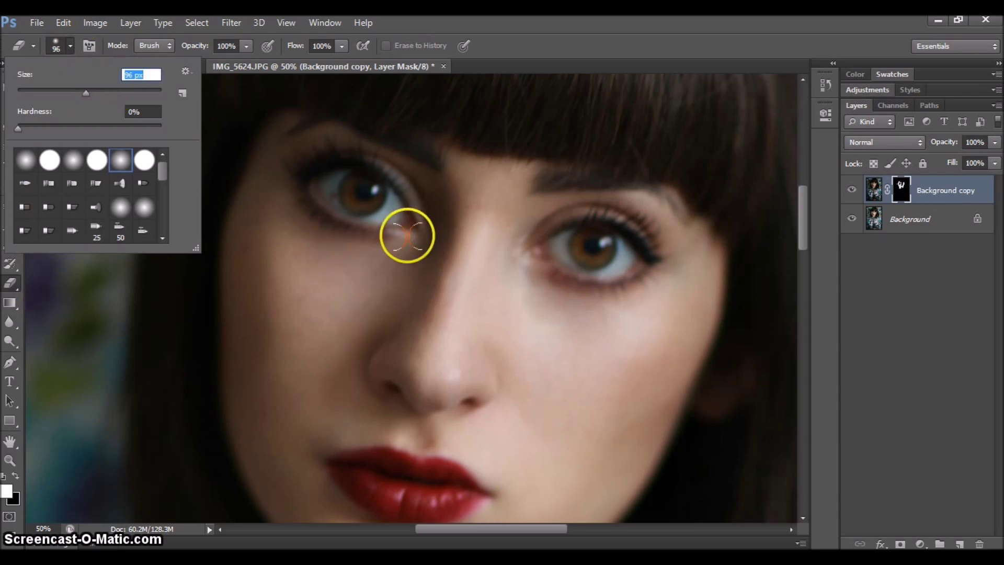
click(385, 245)
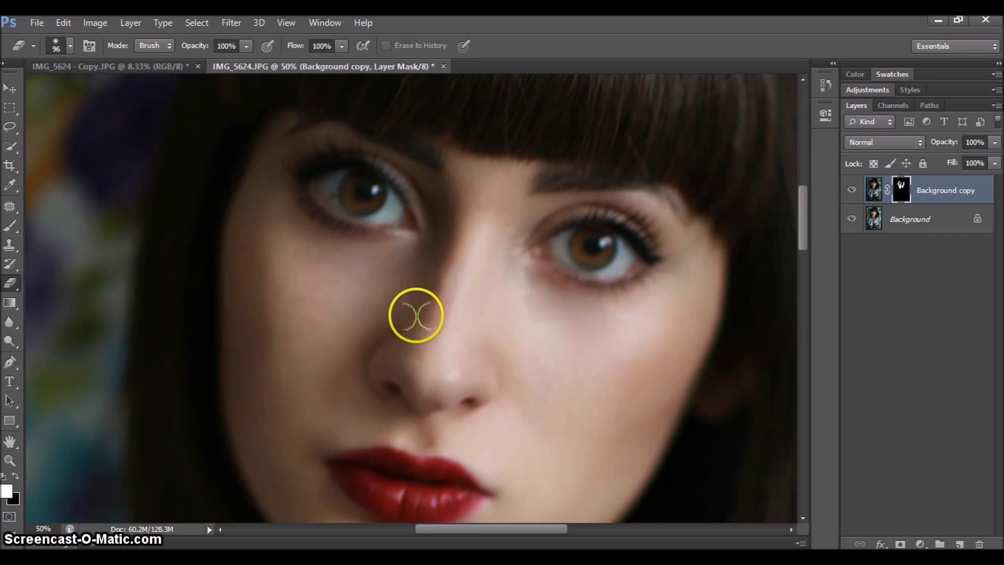
click(10, 460)
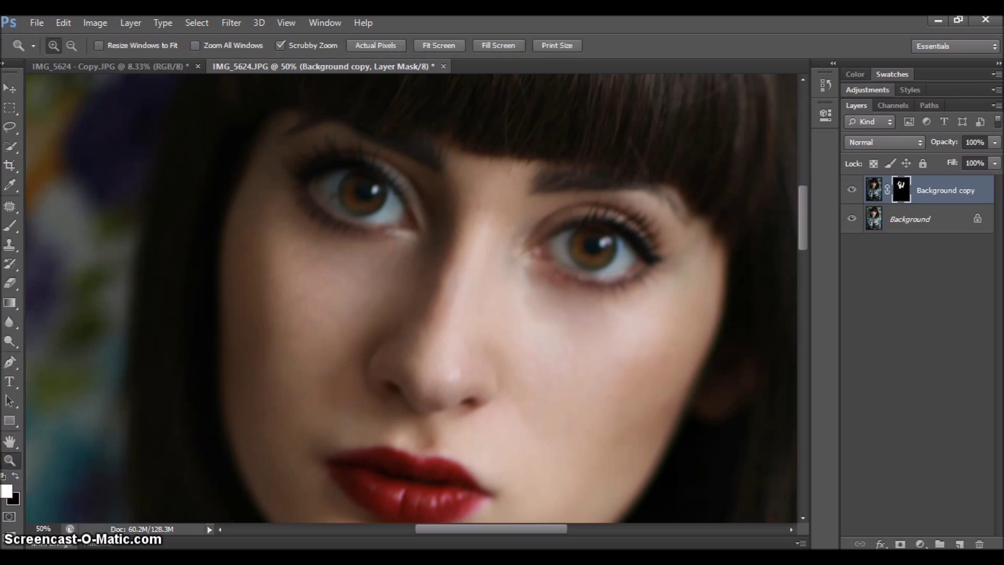
click(72, 45)
Zoom out to 25%, enlarge the brush to 226 px and paint the mask along the hair's edge
click(314, 245)
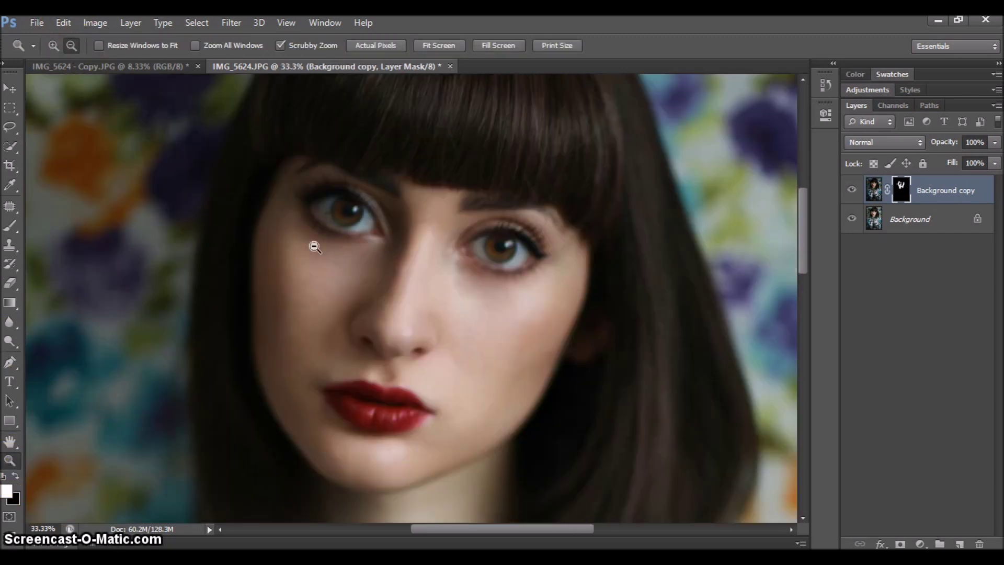
click(314, 247)
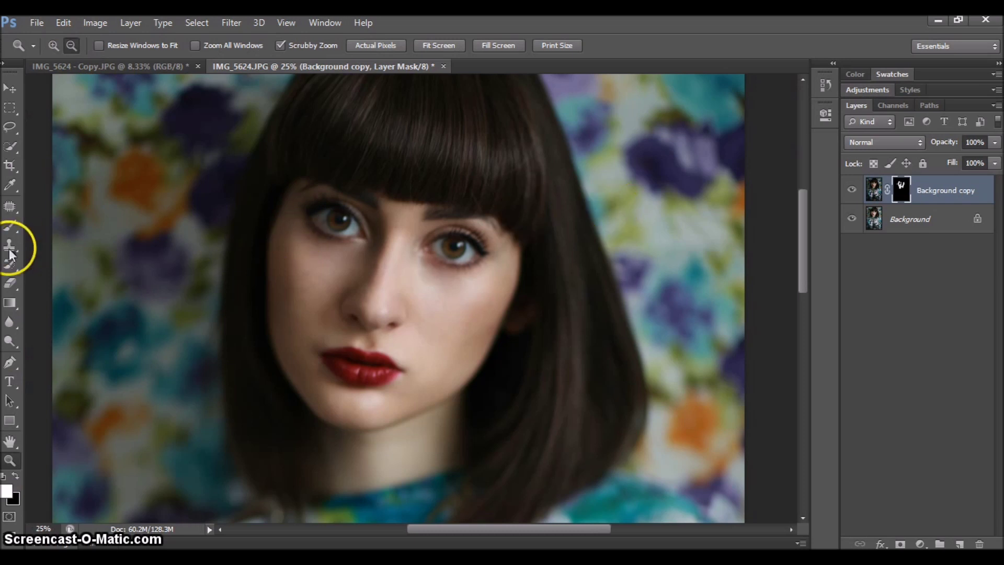
click(8, 224)
click(69, 46)
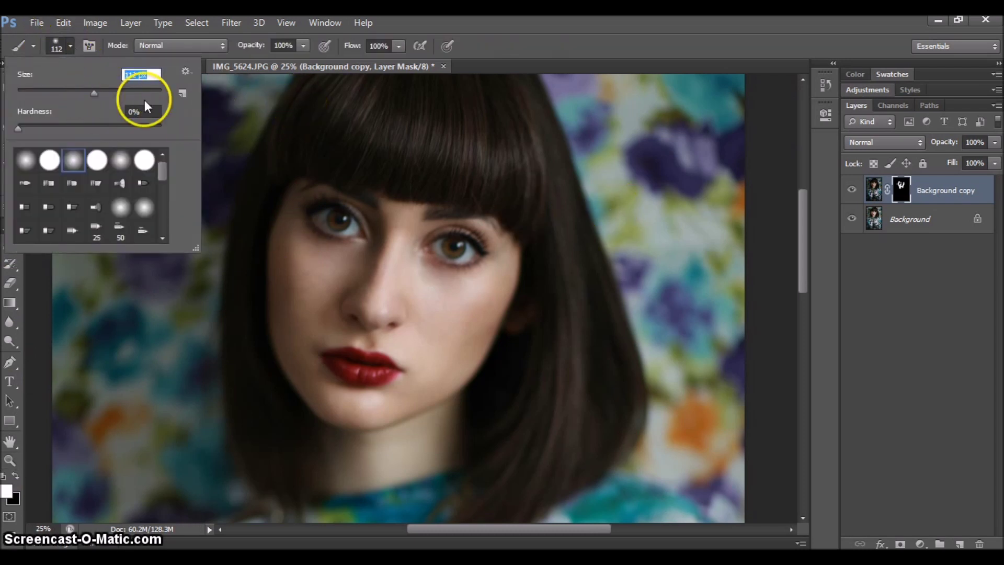
click(305, 107)
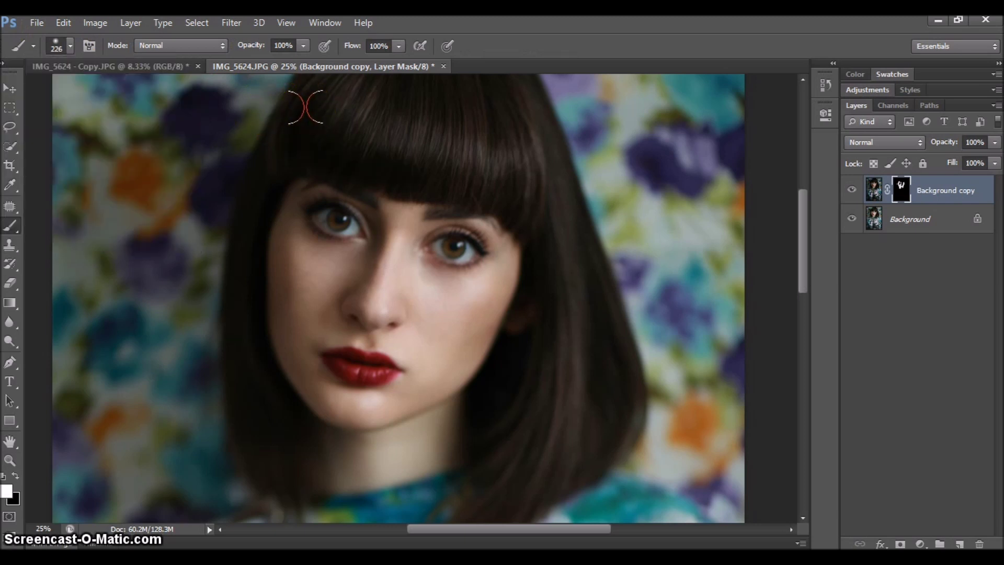
mouse_move(469, 451)
mouse_down()
mouse_move(612, 320)
mouse_move(601, 394)
mouse_move(524, 475)
mouse_move(561, 457)
mouse_up()
key(e)
key(ctrl+minus)
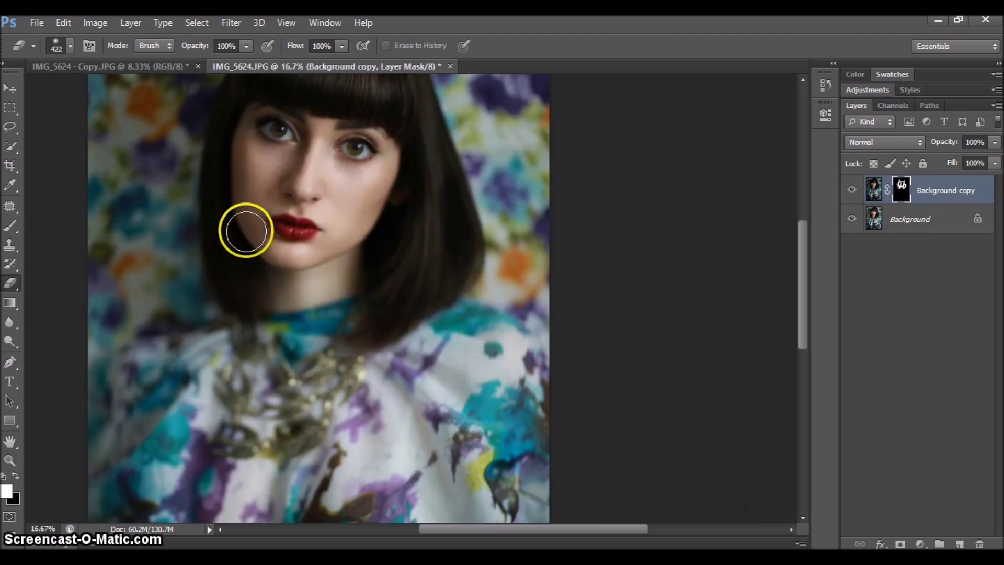
click(10, 226)
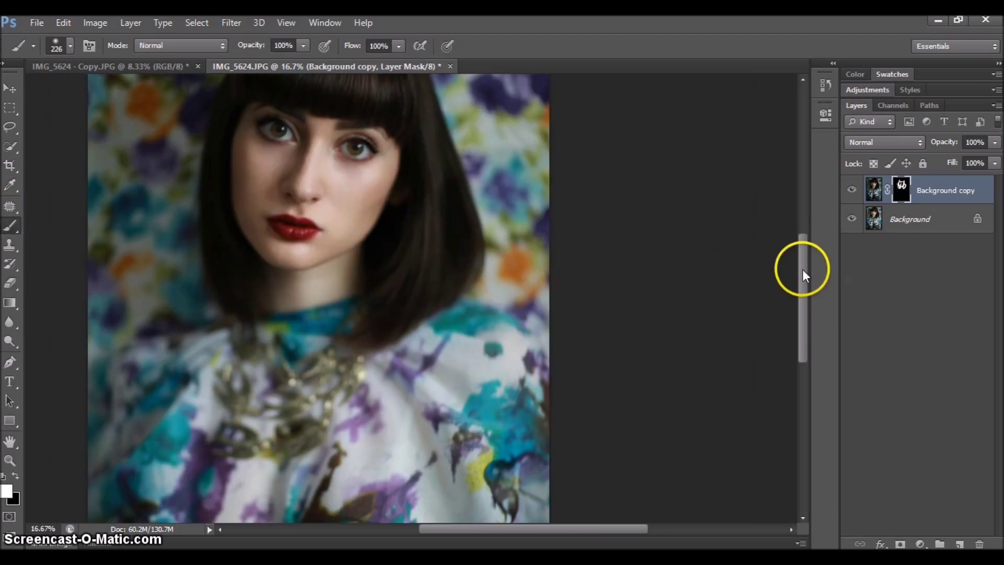
scroll(801, 269, down, 4)
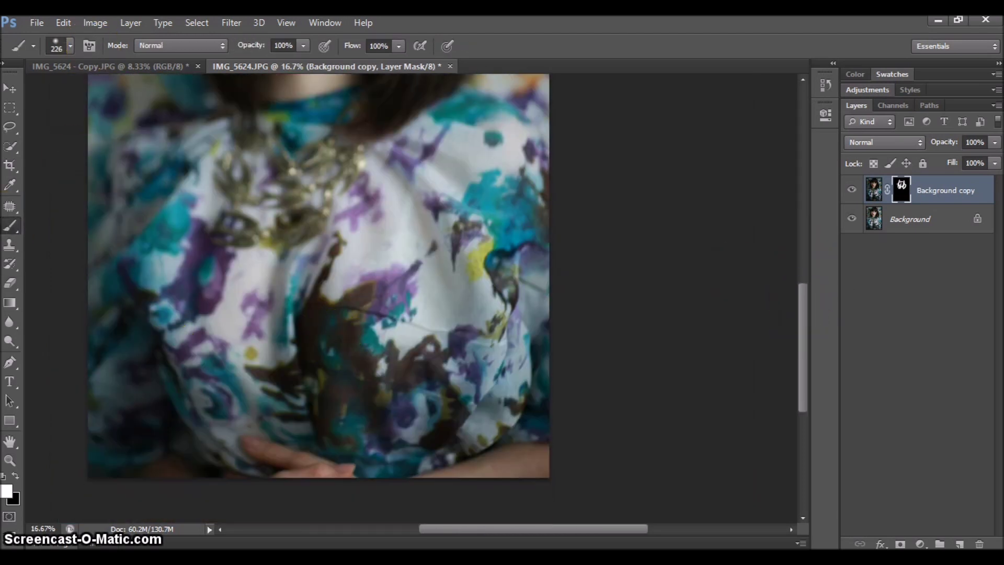
Enlarge the brush to 442 px
click(69, 46)
drag(115, 89, 146, 92)
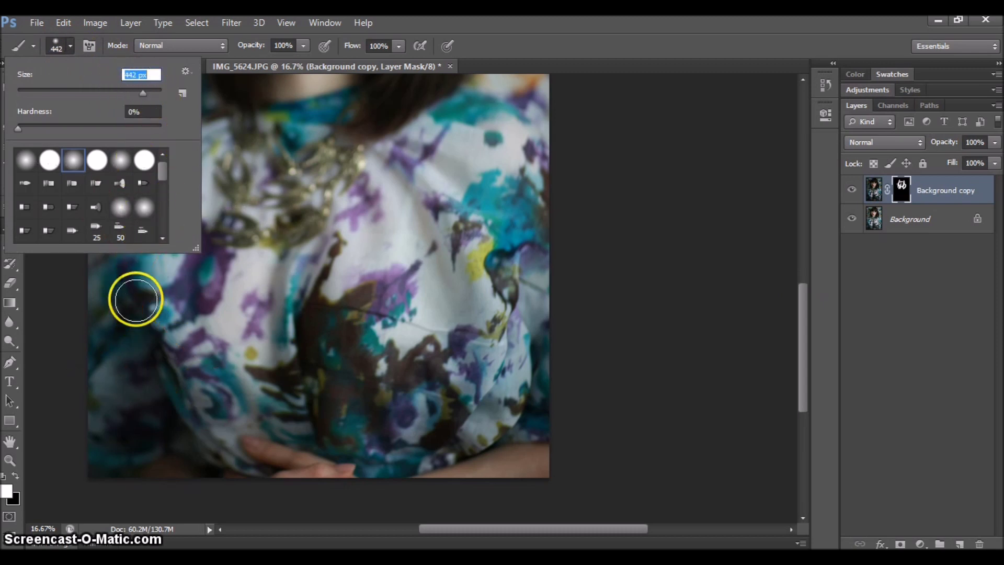
click(135, 287)
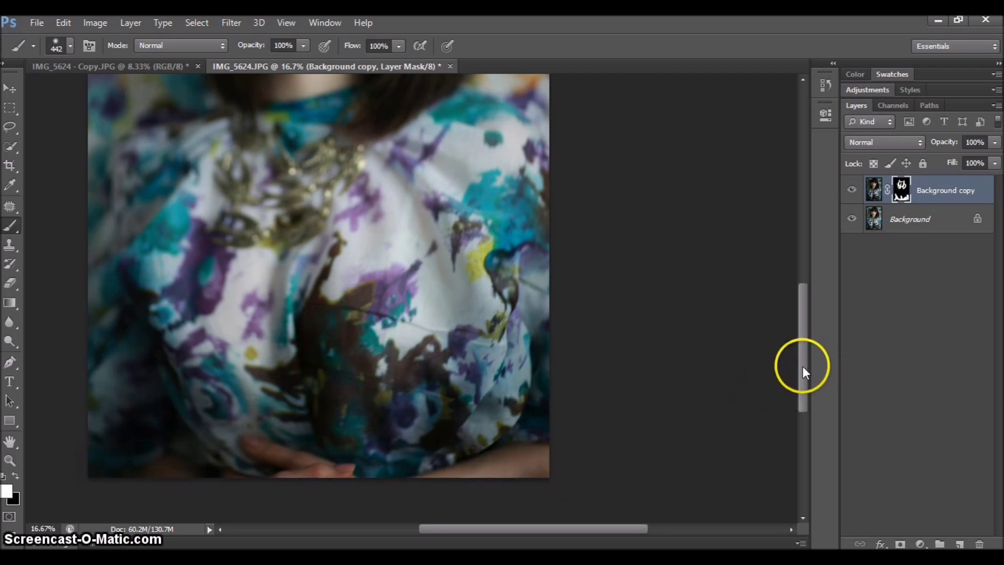
drag(802, 369, 801, 324)
mouse_move(160, 277)
mouse_down()
mouse_move(131, 295)
mouse_move(100, 341)
mouse_up()
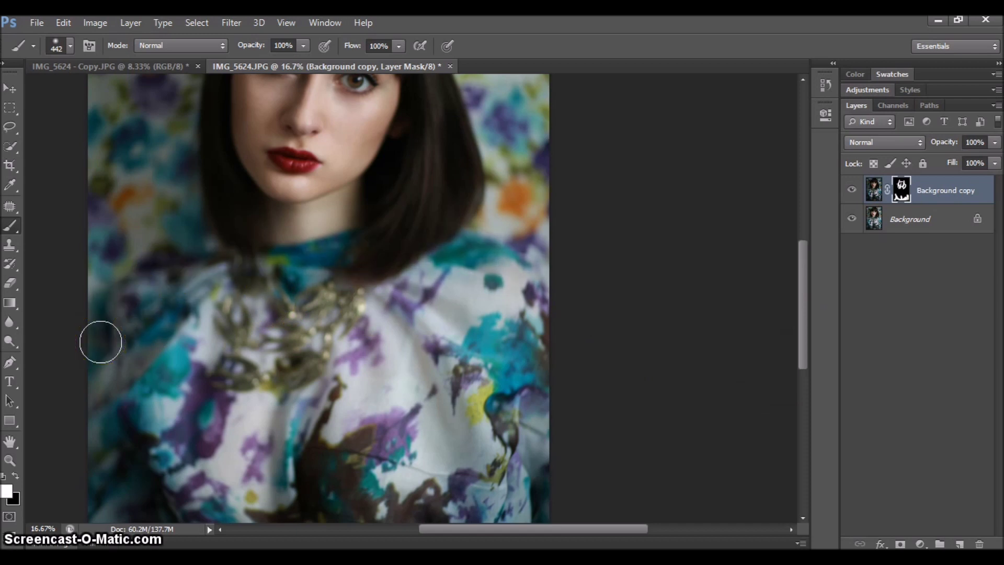
Paint the darkening over the chest, left shoulder edge and collar under the hair
click(365, 405)
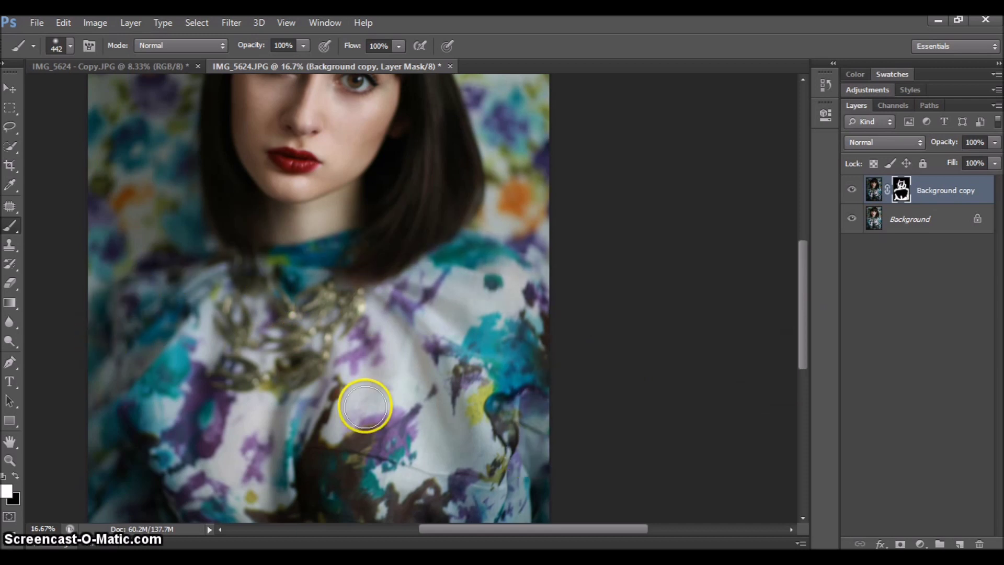
mouse_move(108, 372)
mouse_down()
mouse_move(118, 434)
mouse_move(148, 377)
mouse_move(152, 460)
mouse_up()
drag(307, 276, 391, 276)
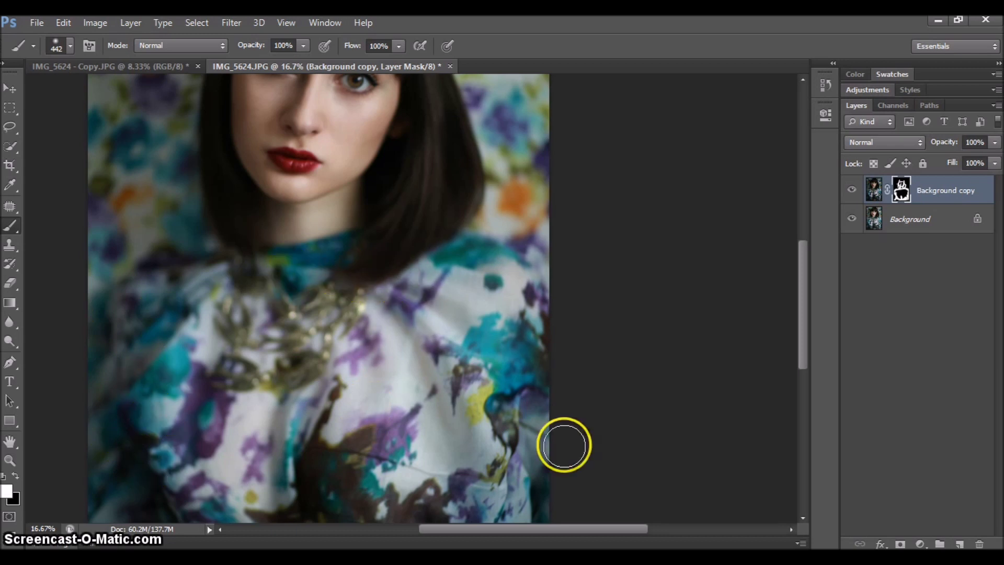
click(10, 460)
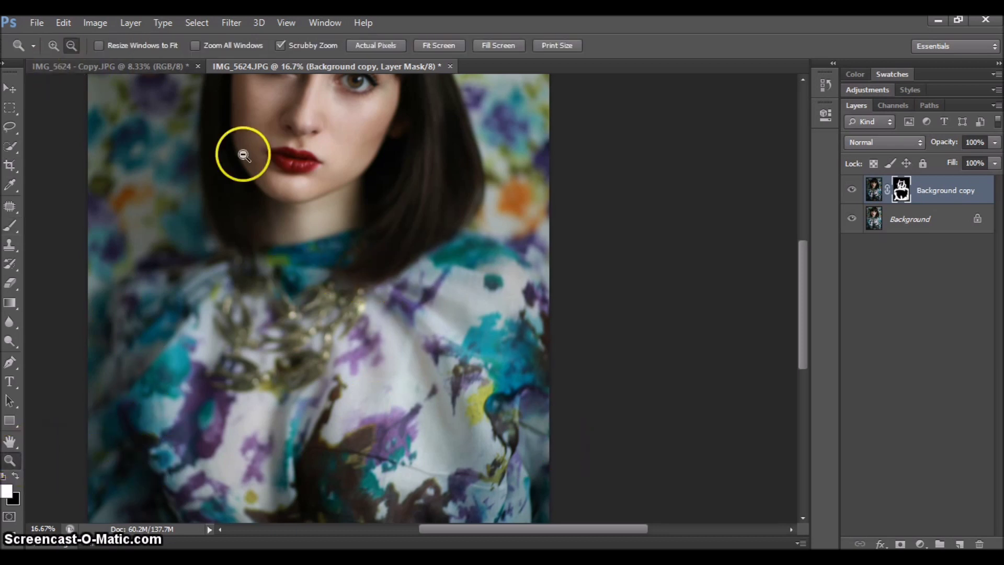
click(242, 152)
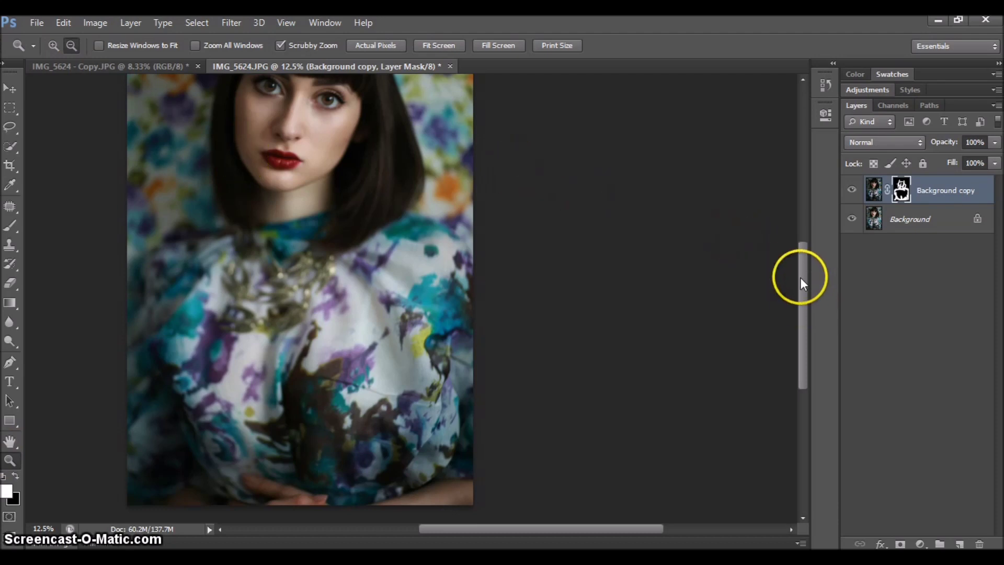
scroll(800, 277, up, 3)
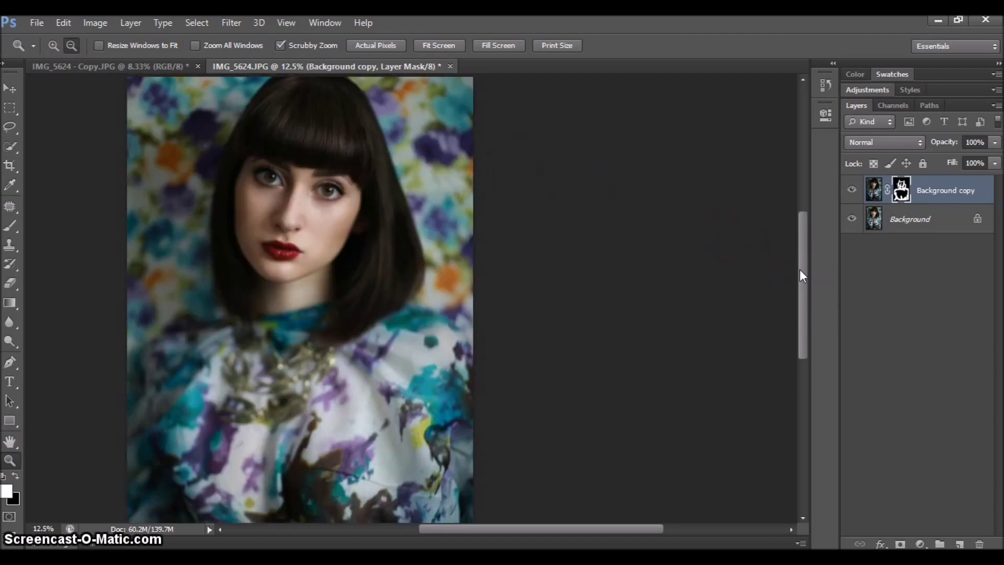
click(850, 193)
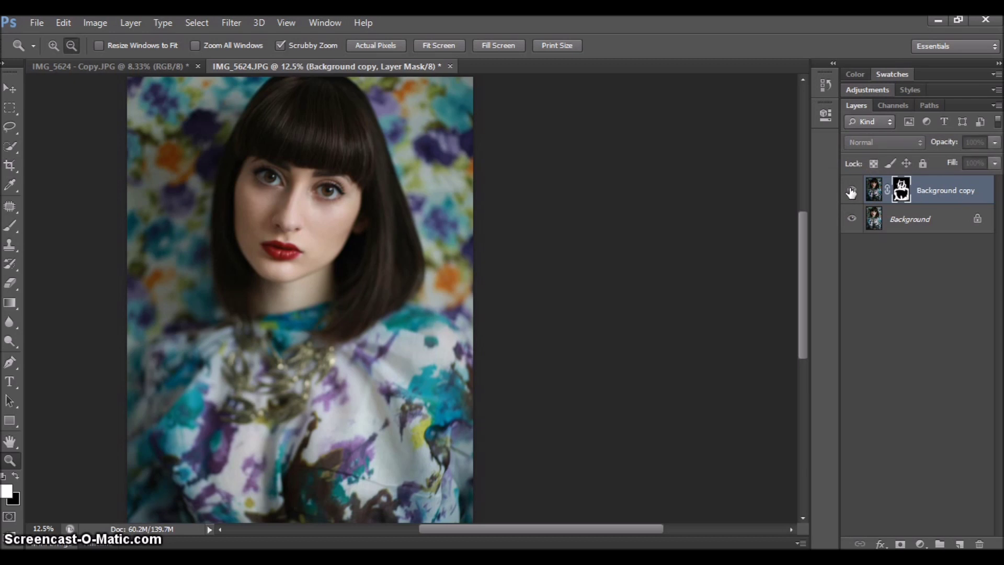
click(850, 193)
click(850, 193)
click(850, 192)
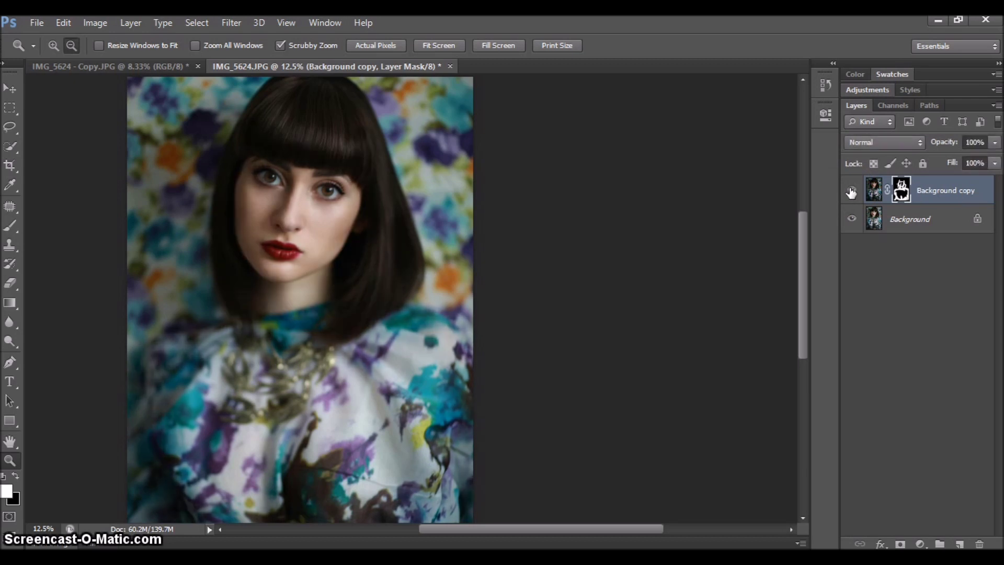
ctrl+click(910, 222)
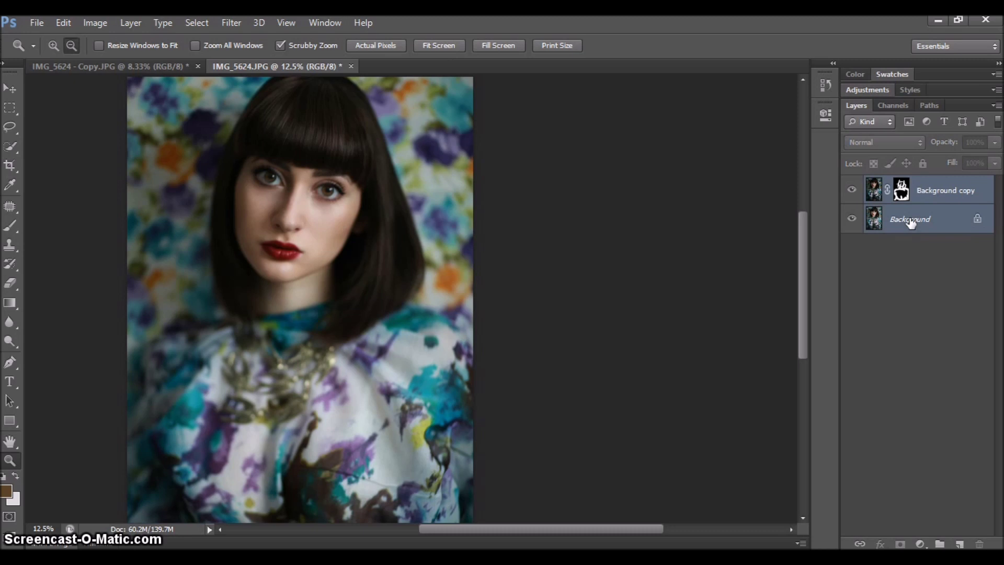
Merge the masked copy into Background, then duplicate it as a fresh Background copy
right_click(910, 222)
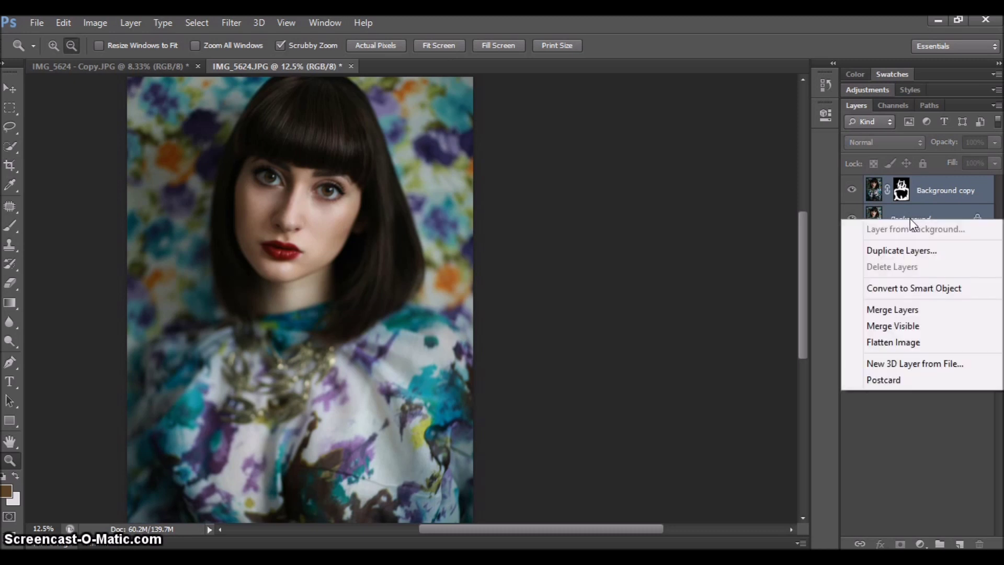
click(882, 311)
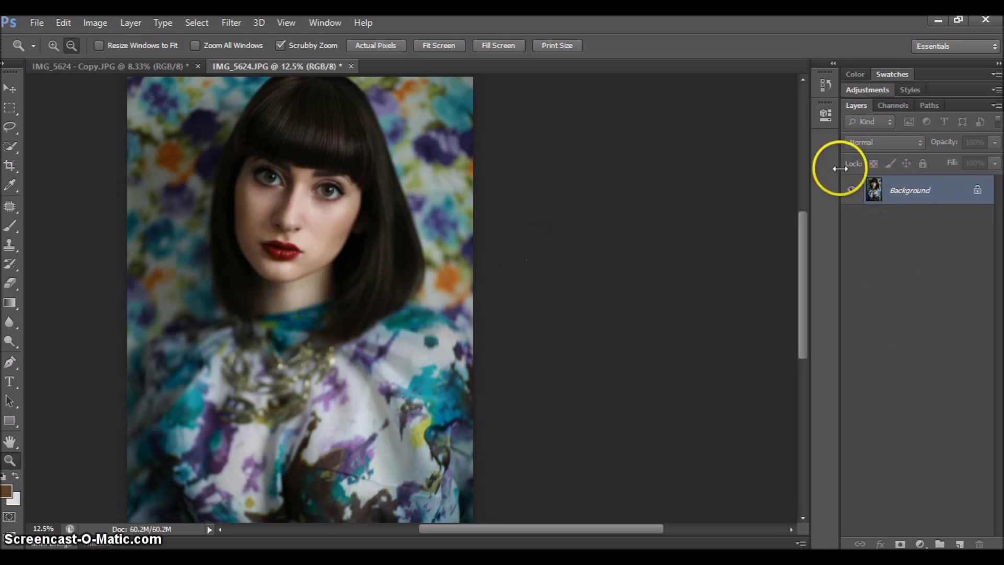
right_click(893, 201)
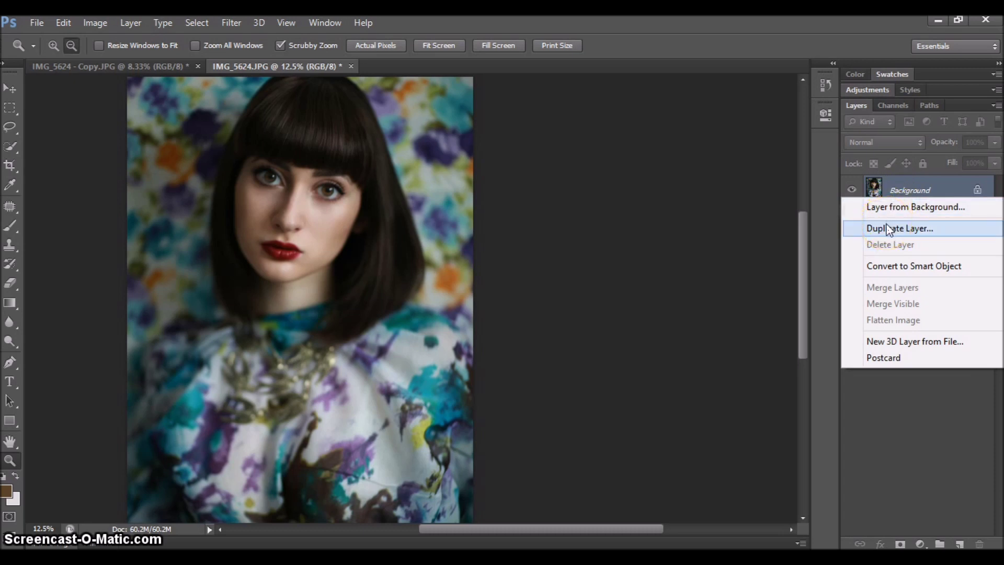
click(888, 228)
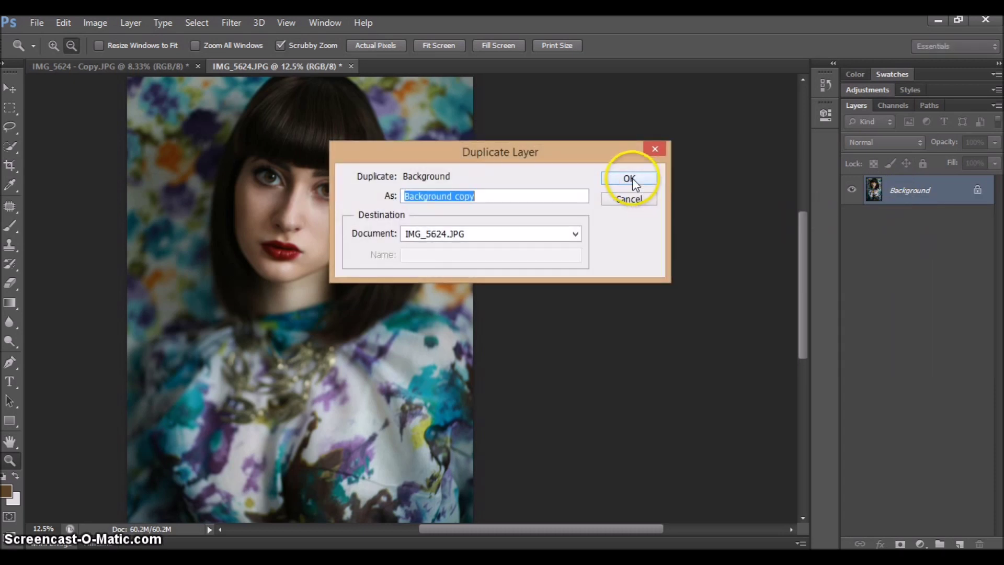
click(633, 180)
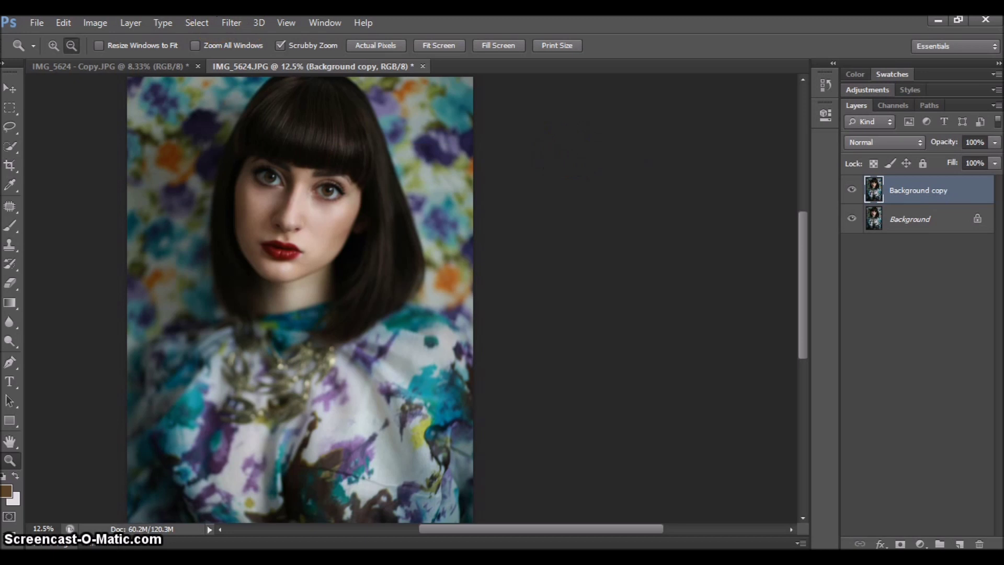
Brighten Background copy by raising the Curves midpoint
click(96, 25)
mouse_move(112, 61)
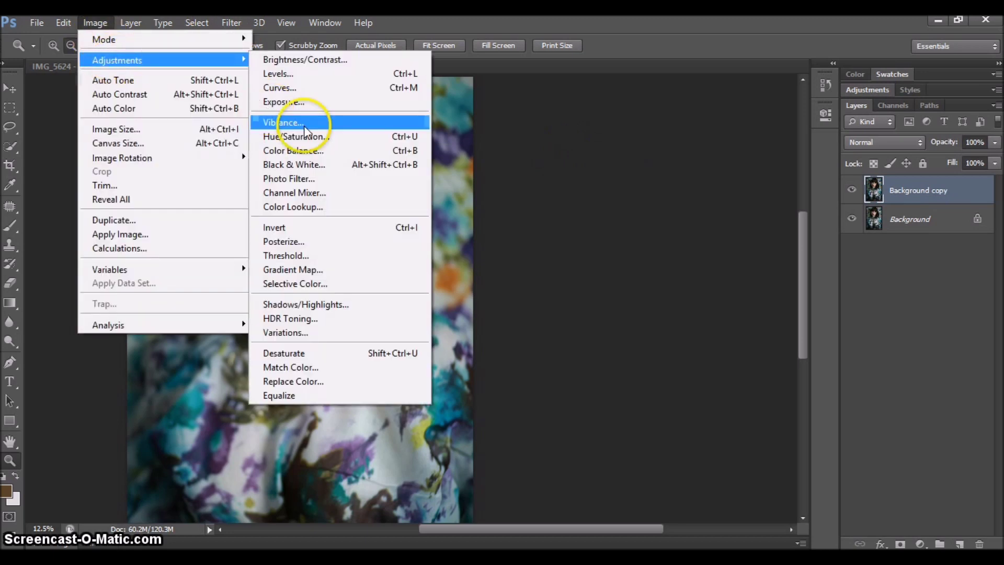
click(280, 89)
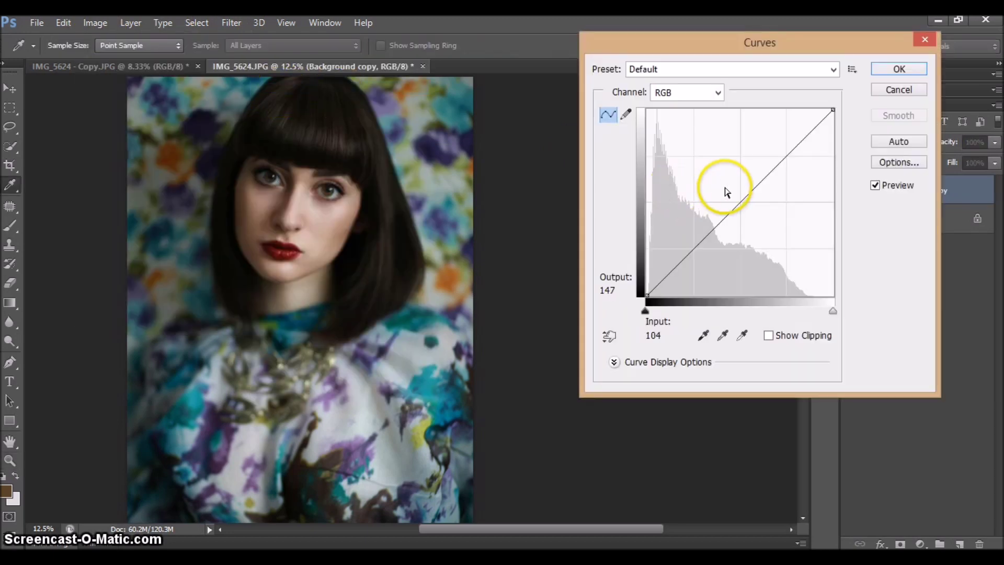
drag(740, 203, 730, 192)
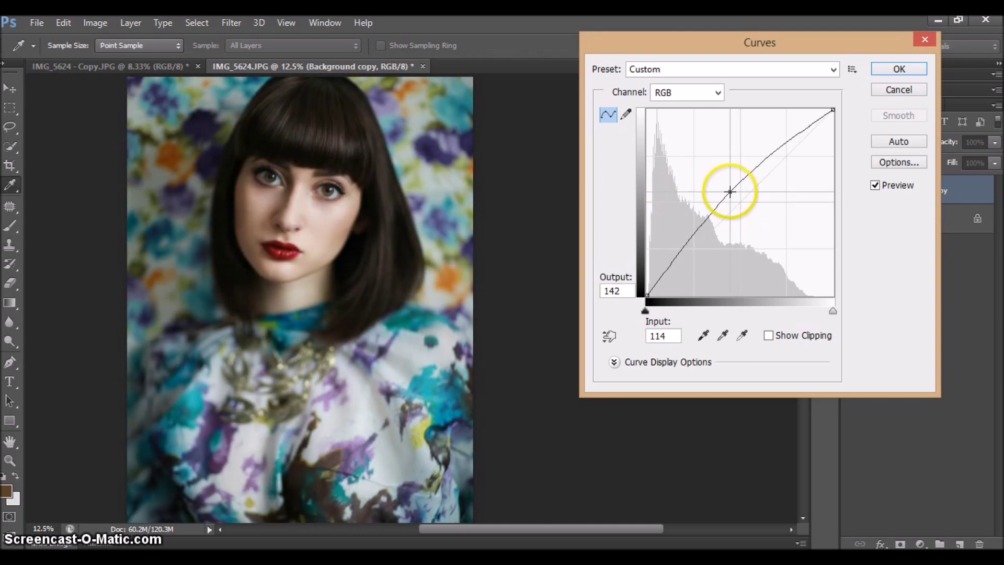
click(886, 66)
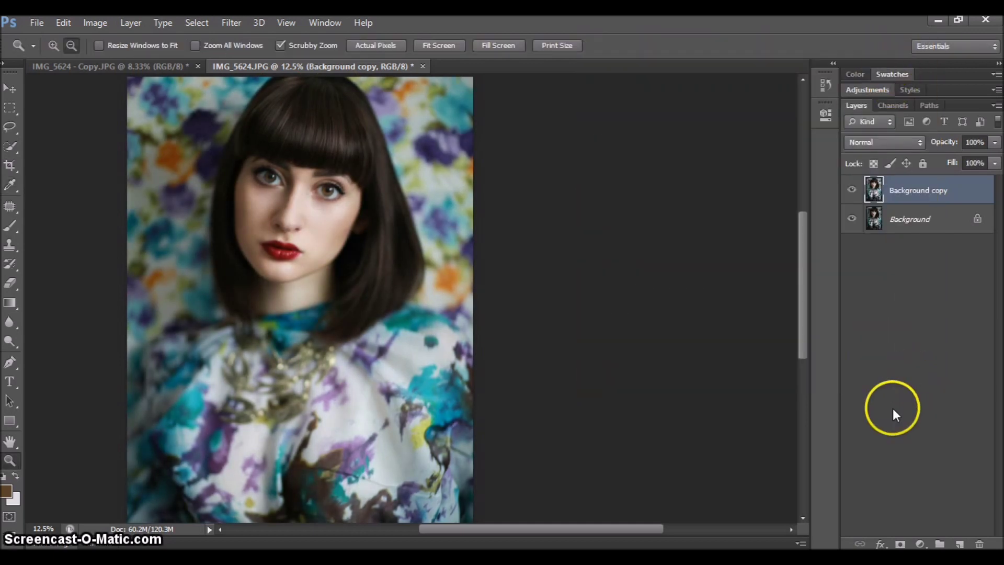
Add a layer mask to Background copy and invert it to black to hide the brightening
click(899, 544)
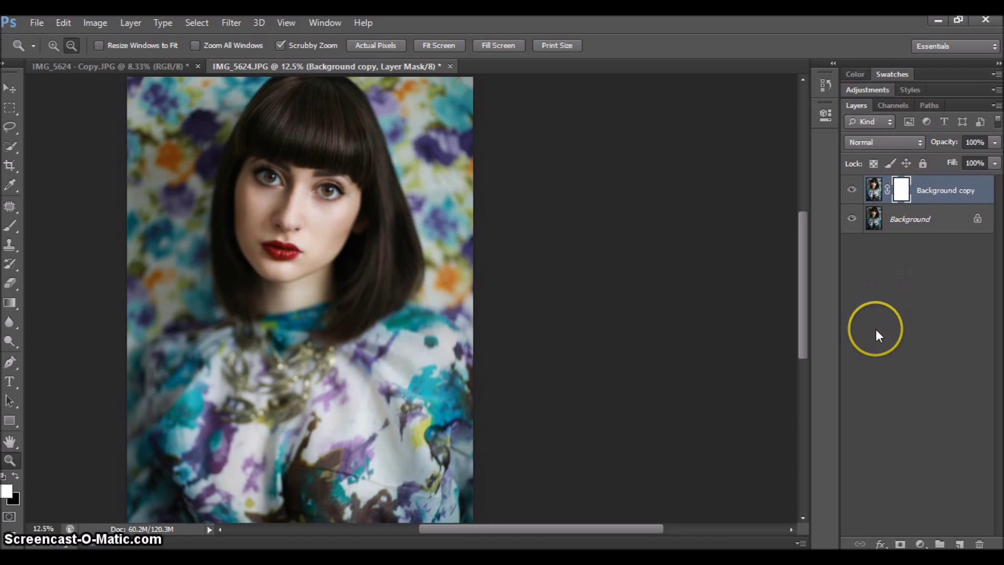
key(ctrl+i)
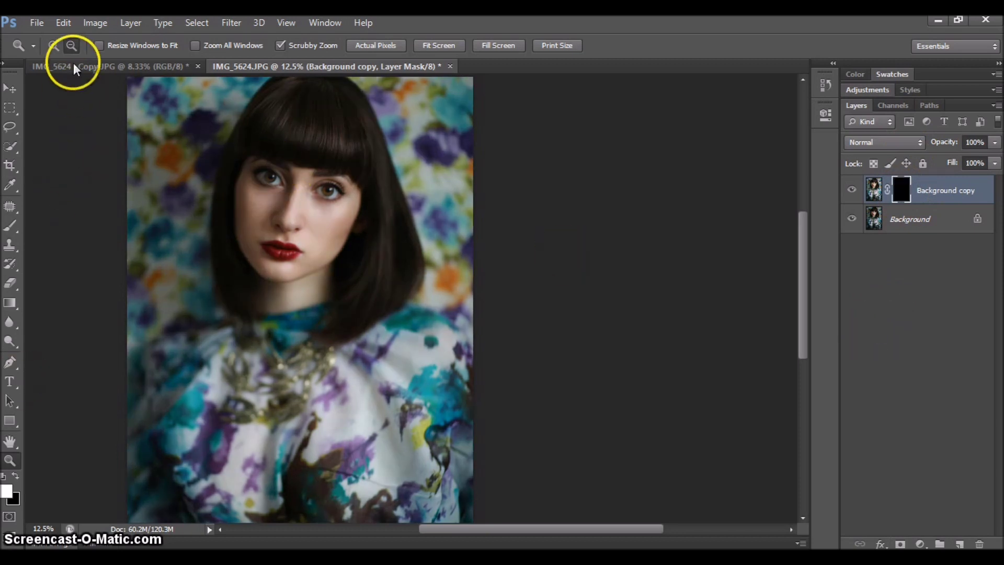
click(53, 45)
Zoom in on the eyes, paint the cheek onto the mask, and shrink the brush to 164 px
click(286, 212)
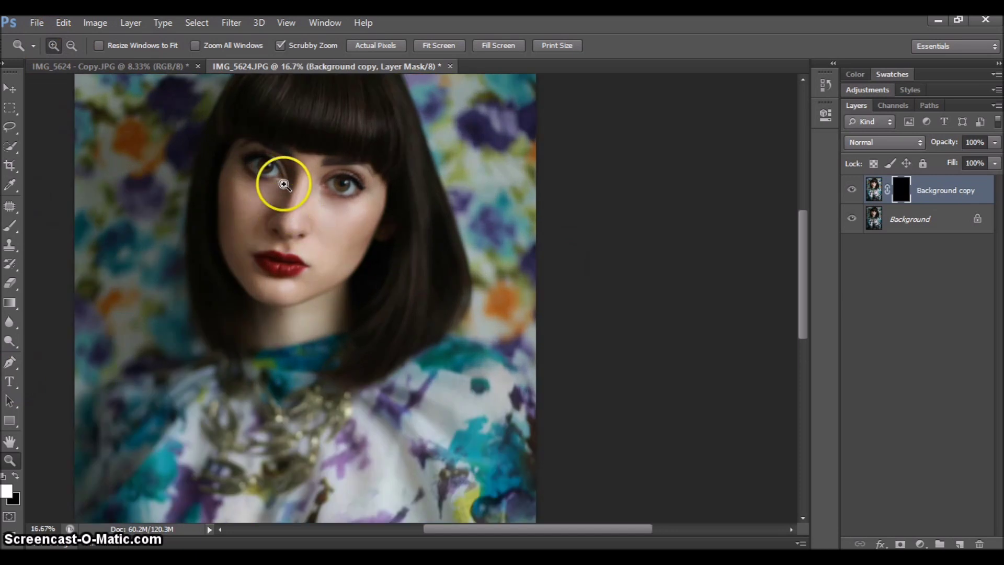
click(279, 177)
click(9, 225)
drag(339, 220, 358, 231)
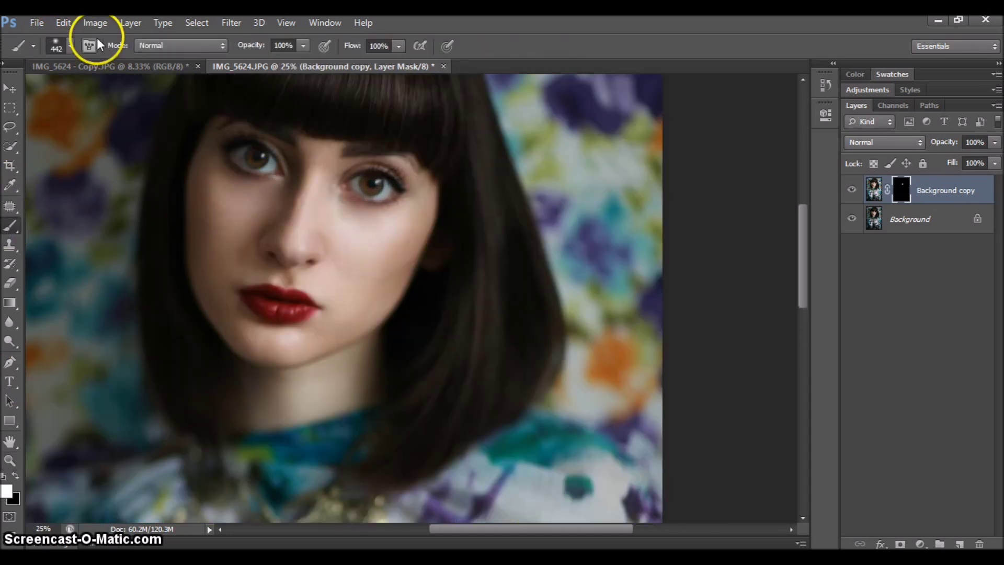
click(71, 45)
drag(140, 93, 137, 92)
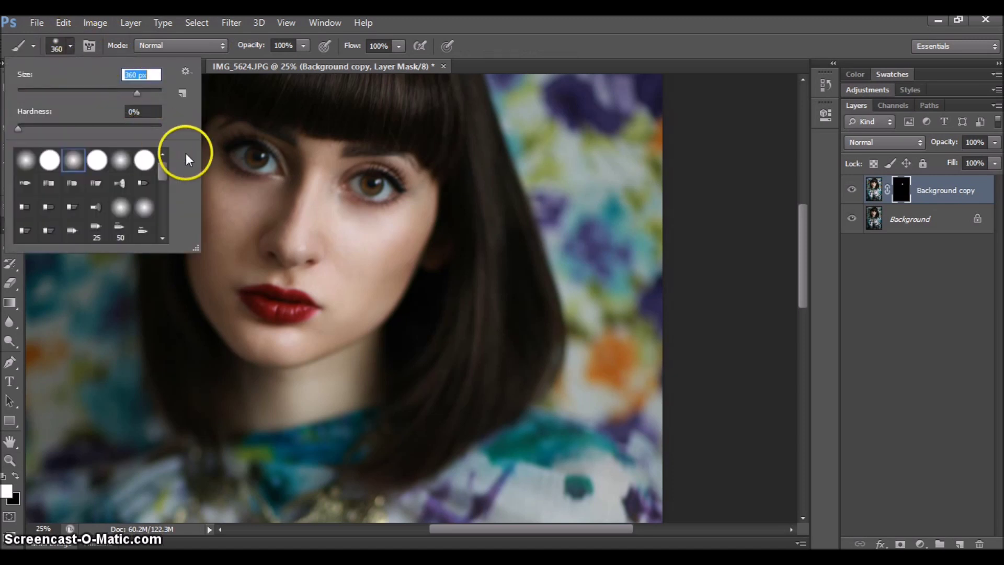
click(235, 191)
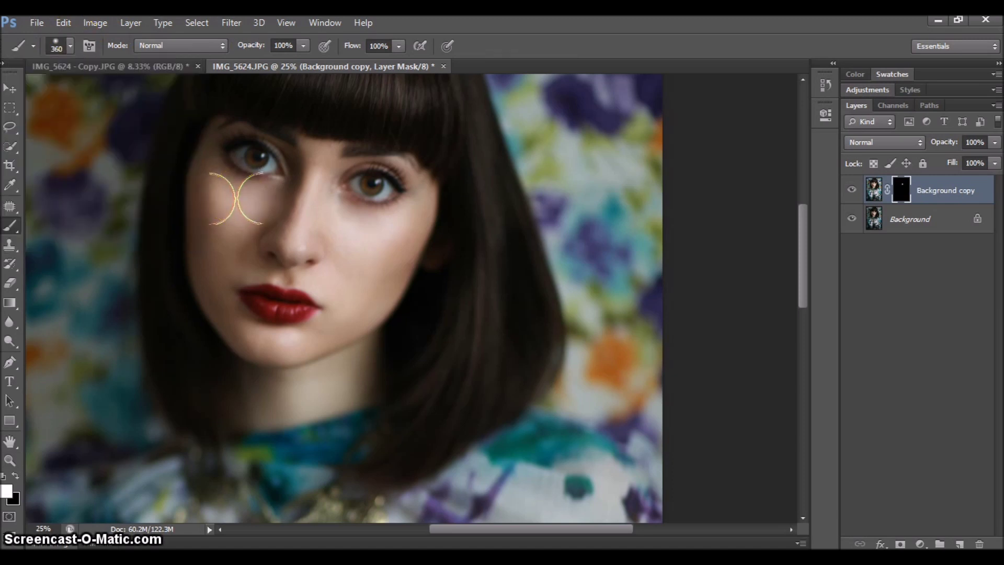
click(68, 42)
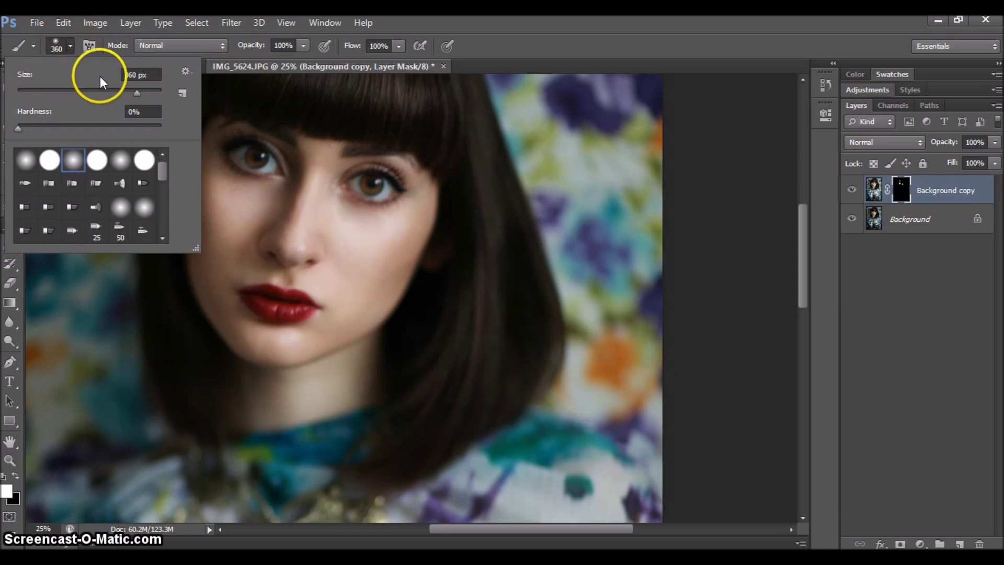
drag(141, 94, 123, 93)
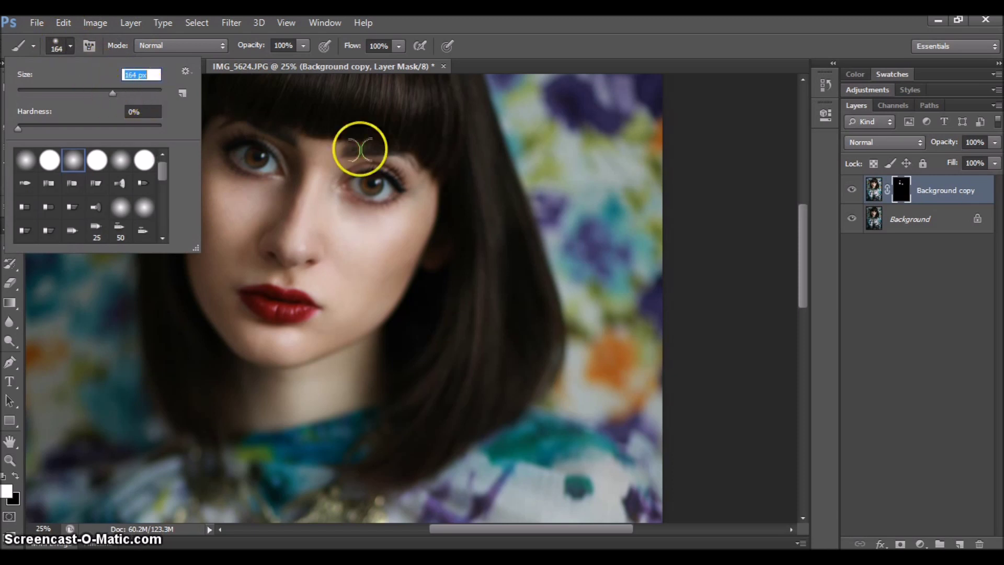
click(317, 149)
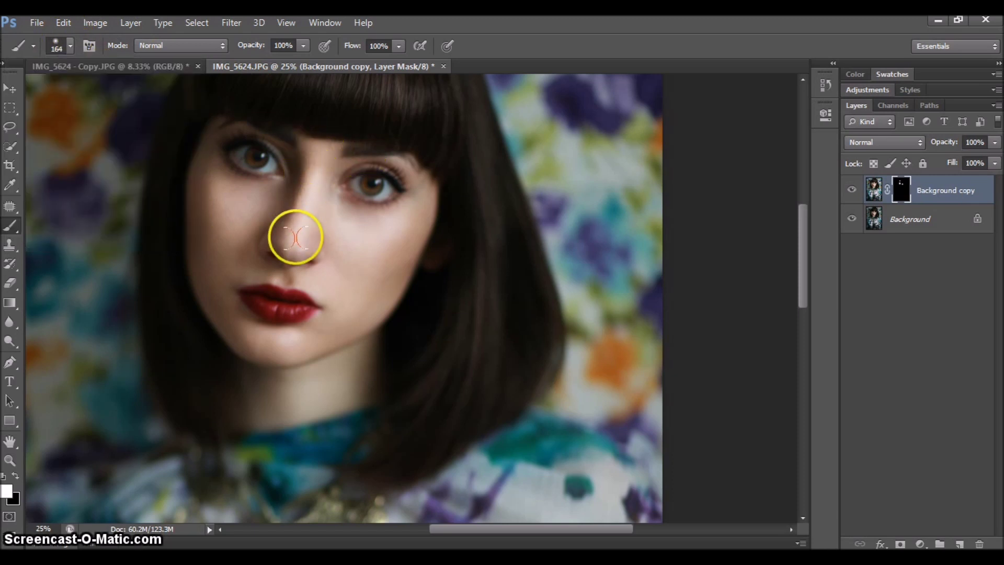
Paint the mask over the nose, lips and both eyes with a 102 px brush
mouse_move(269, 347)
mouse_down()
mouse_move(269, 302)
mouse_move(280, 307)
mouse_move(235, 298)
mouse_up()
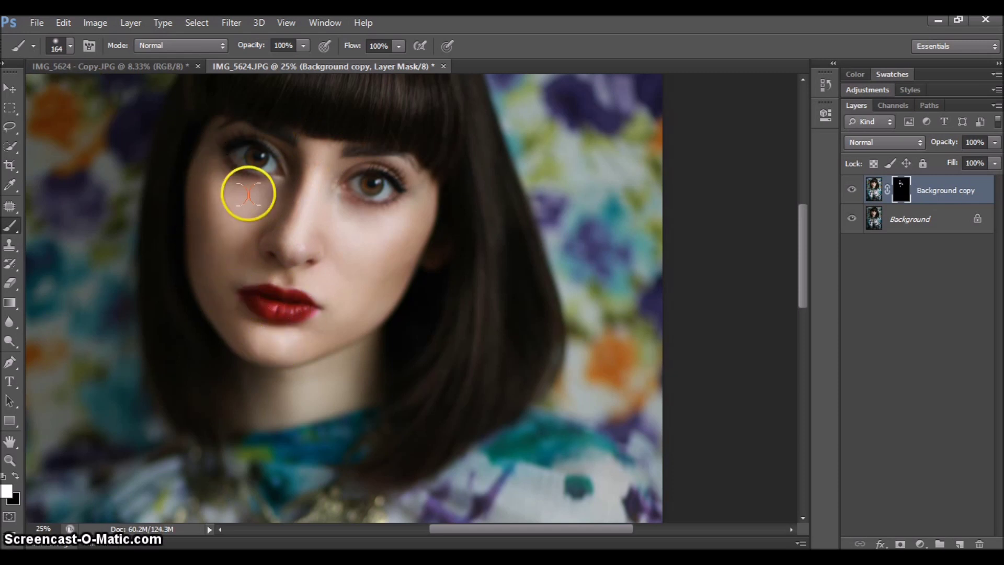
mouse_move(246, 190)
mouse_down()
mouse_move(251, 150)
mouse_move(253, 161)
mouse_up()
drag(401, 215, 372, 183)
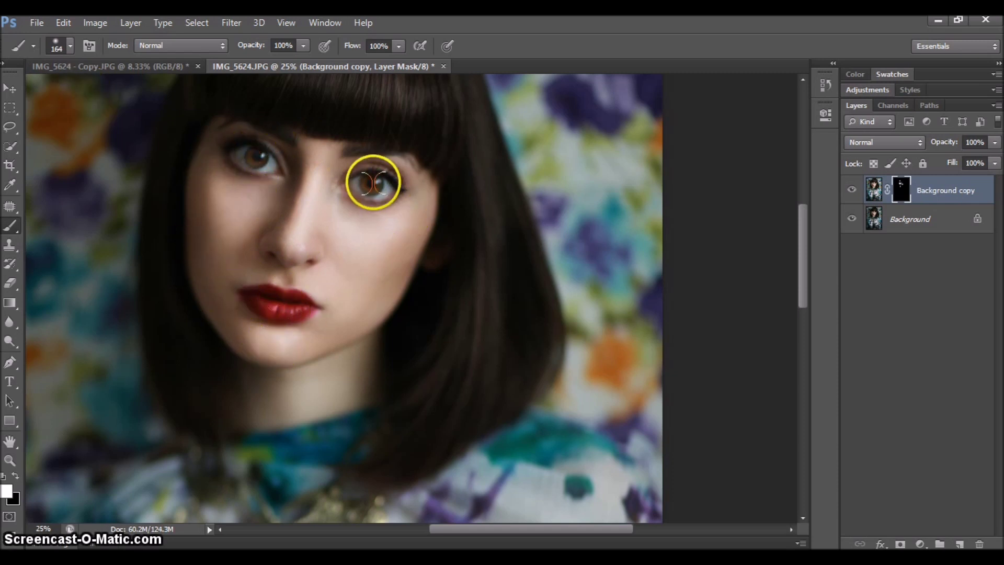
click(70, 47)
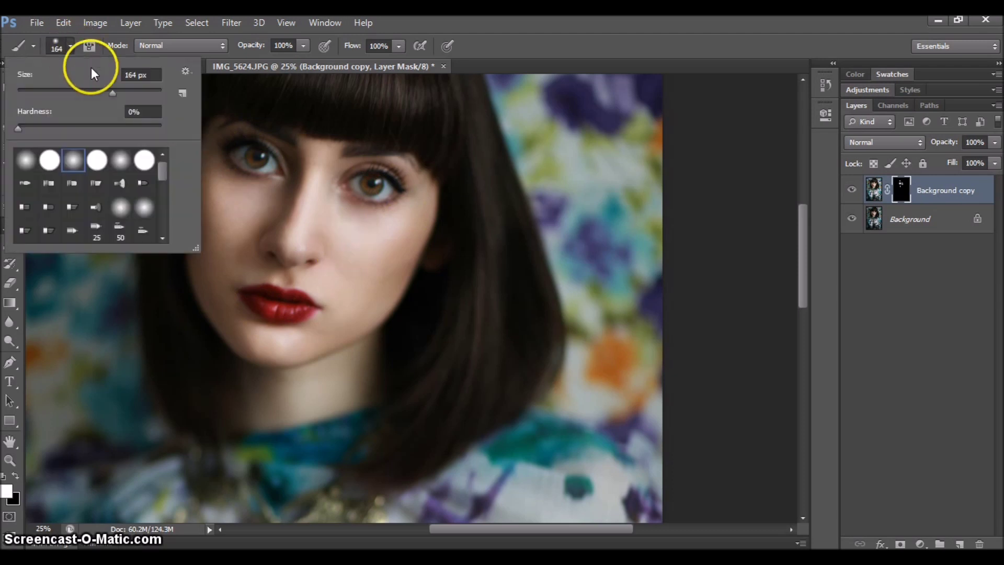
key(Return)
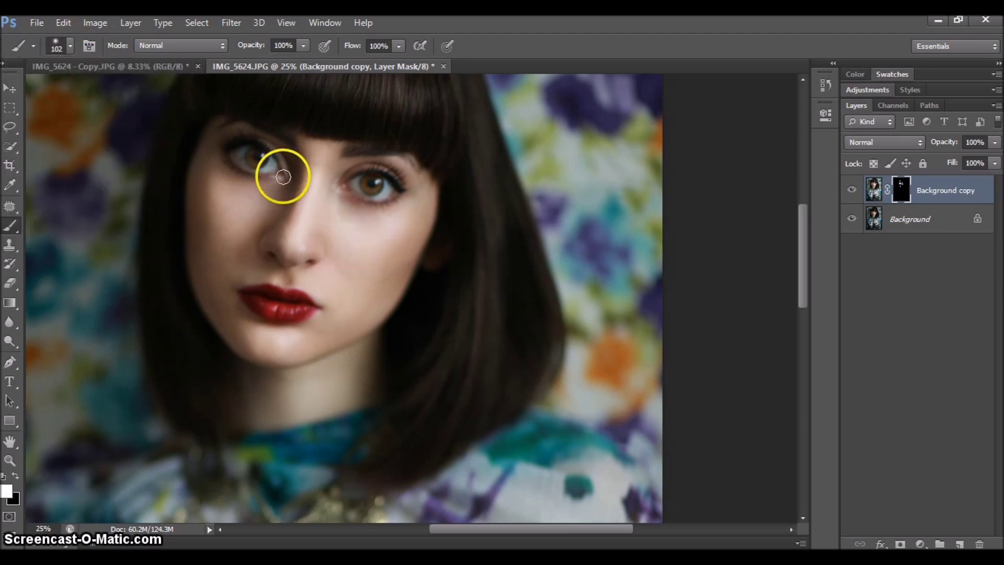
drag(337, 188, 360, 164)
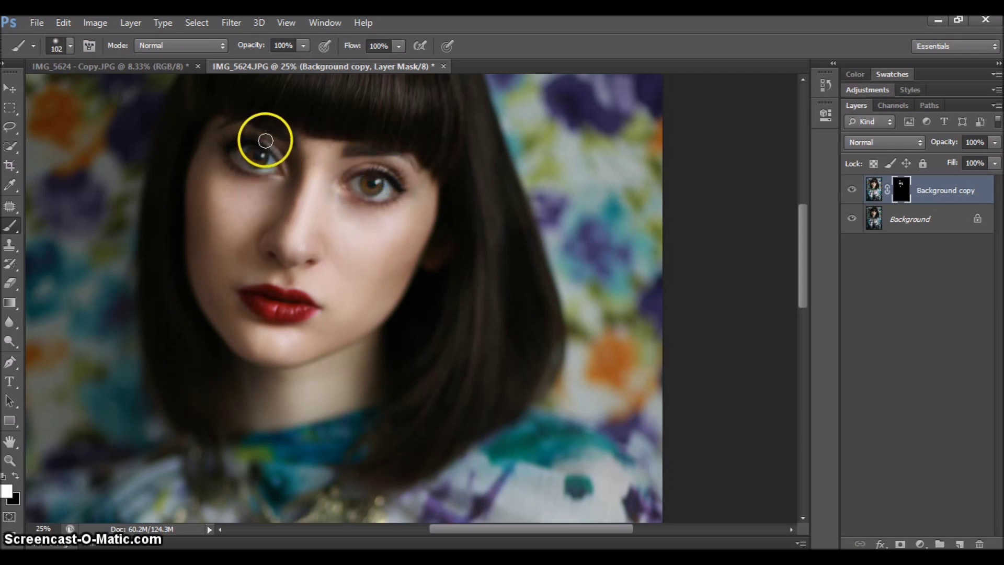
mouse_move(266, 141)
mouse_down()
mouse_move(289, 171)
mouse_move(256, 137)
mouse_move(202, 140)
mouse_up()
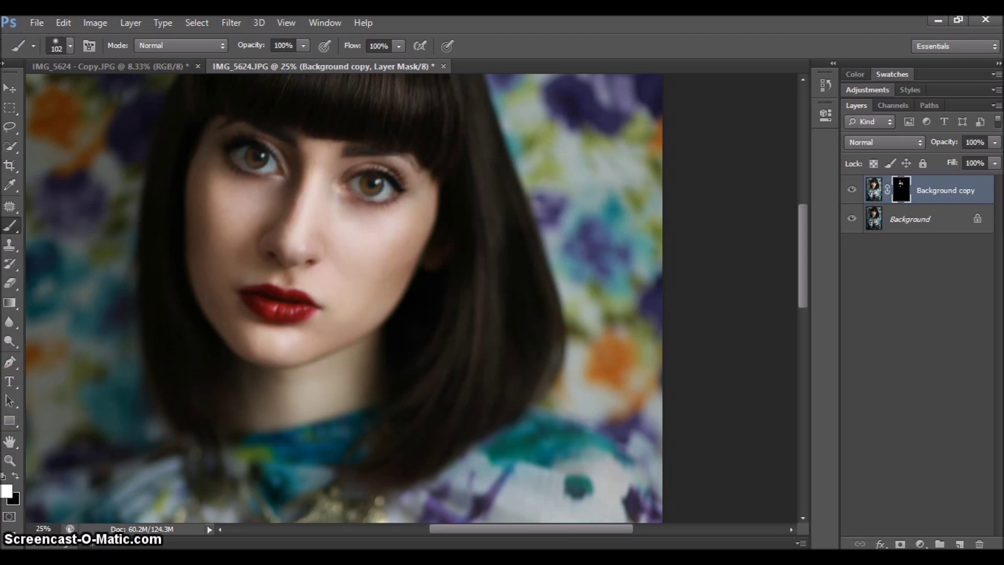
Zoom out to the whole portrait and toggle Background copy off and on to compare
click(11, 460)
click(71, 45)
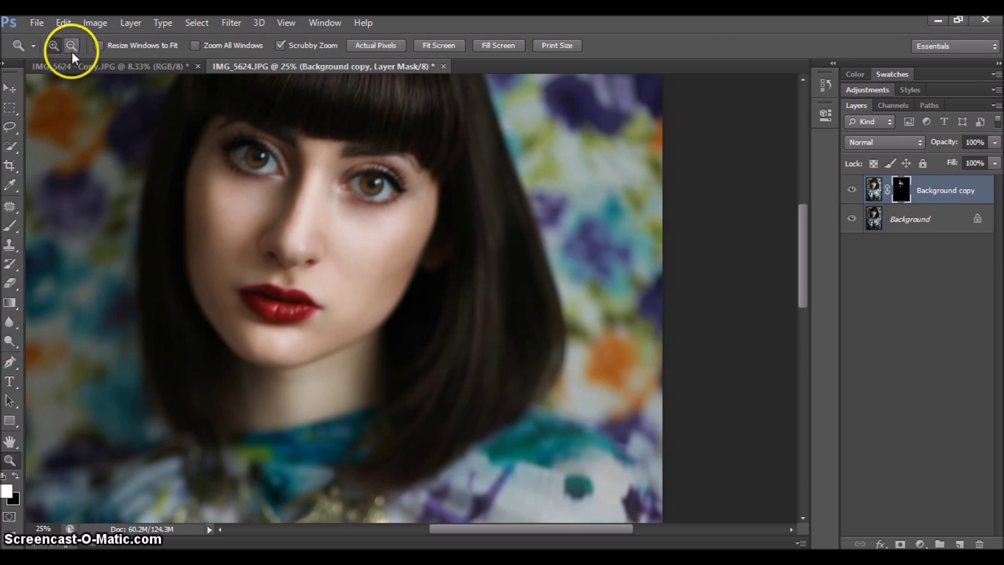
click(300, 173)
click(300, 173)
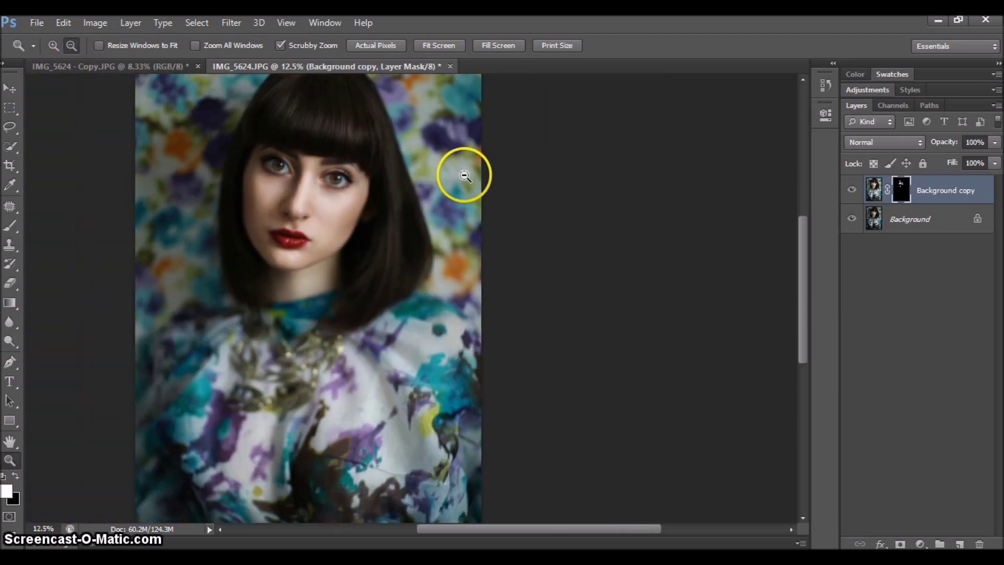
click(852, 193)
click(852, 193)
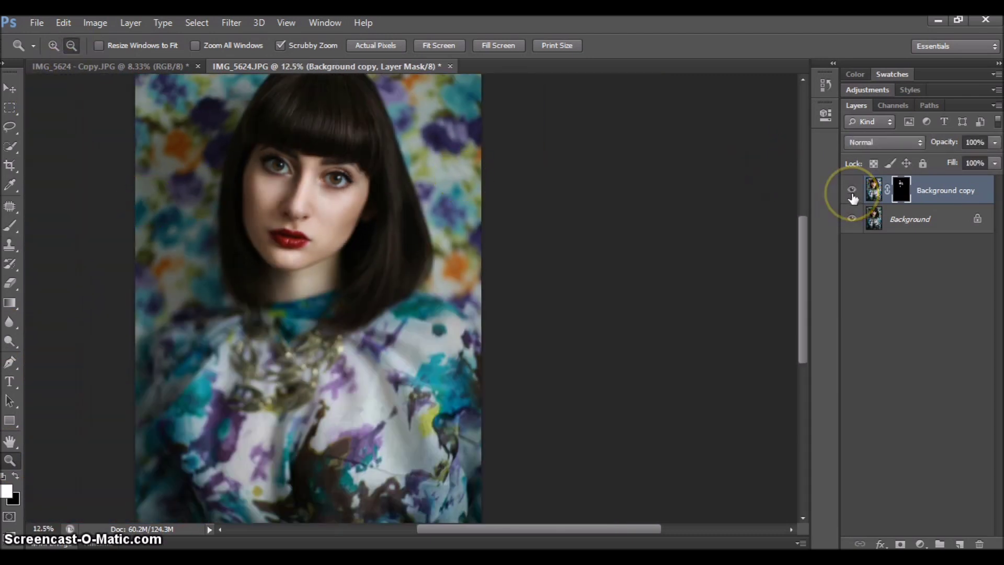
drag(803, 254, 795, 231)
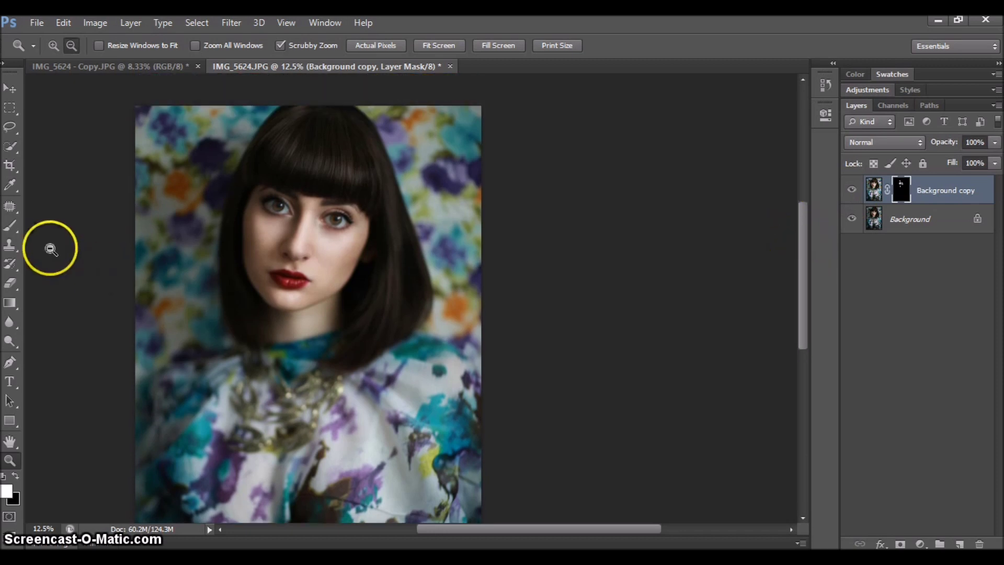
click(11, 227)
Enlarge the brush to 484 px and paint the mask over the hair and dress
click(70, 46)
text(329)
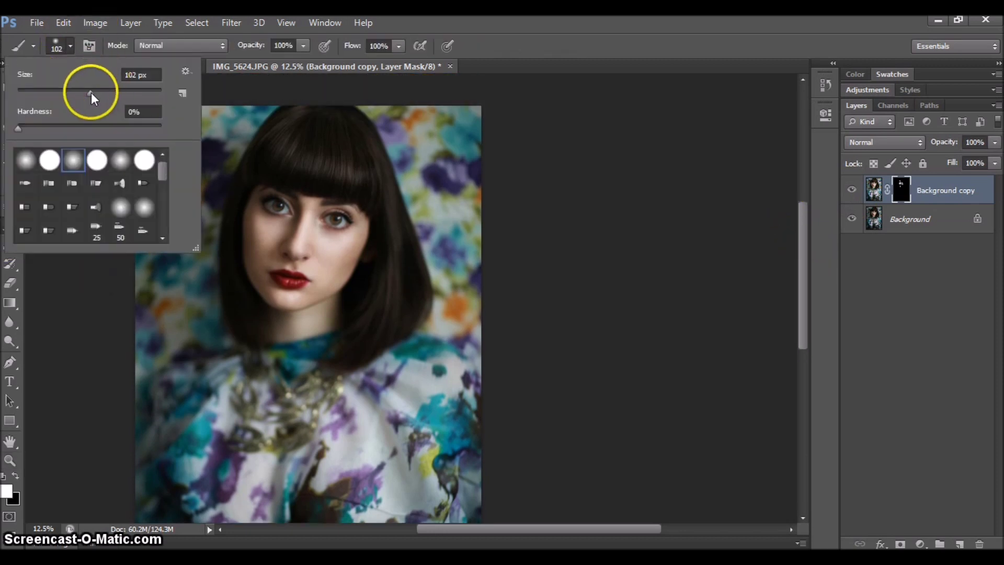
key(Return)
drag(134, 93, 147, 96)
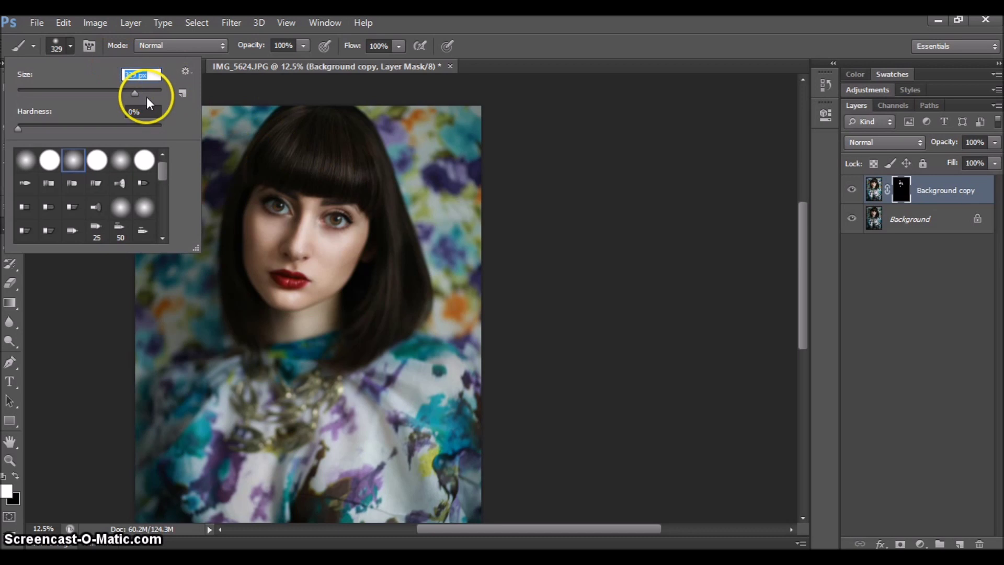
click(285, 146)
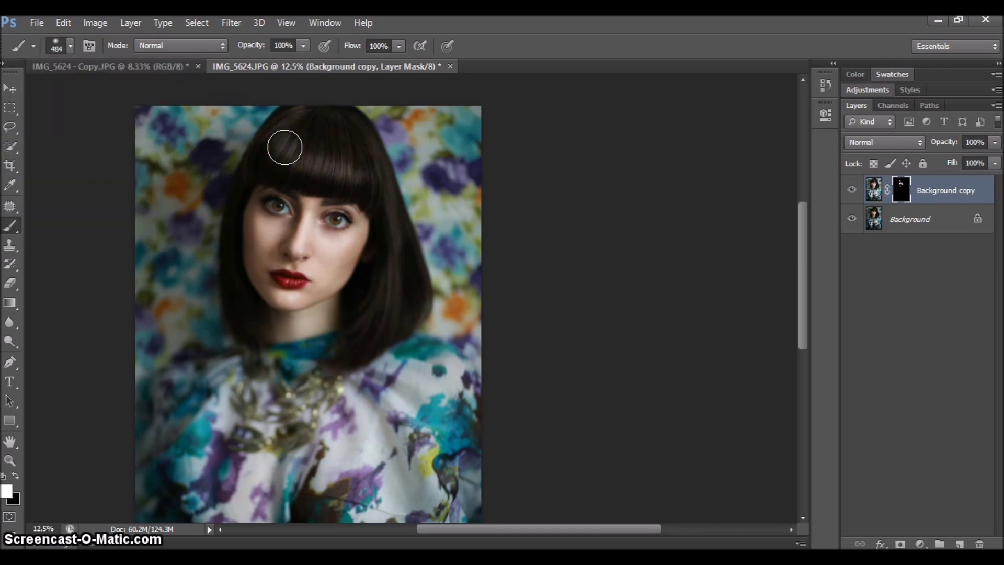
mouse_move(372, 209)
mouse_down()
mouse_move(389, 240)
mouse_move(381, 321)
mouse_up()
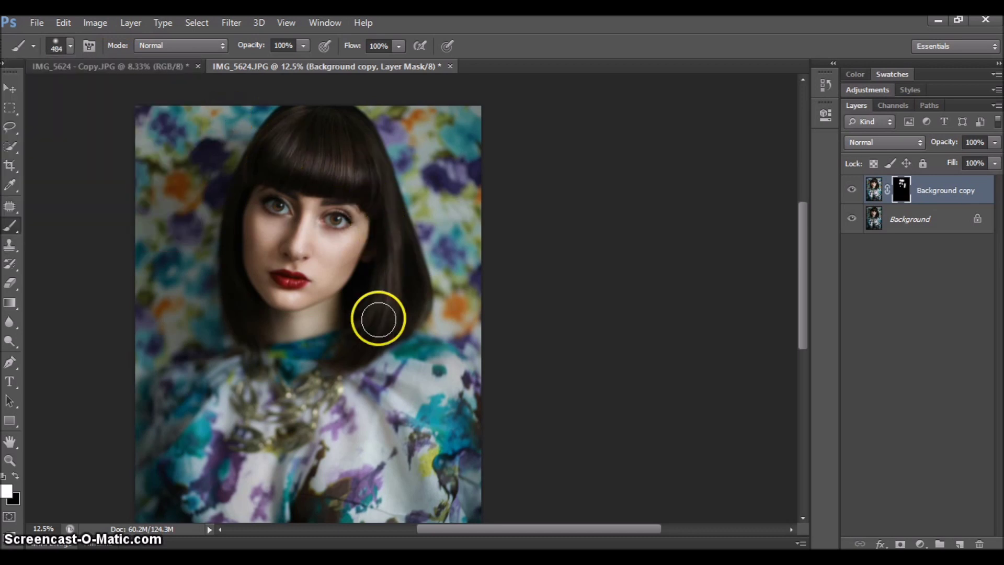
mouse_move(243, 288)
mouse_down()
mouse_move(240, 325)
mouse_move(271, 425)
mouse_move(207, 431)
mouse_move(384, 444)
mouse_move(421, 473)
mouse_up()
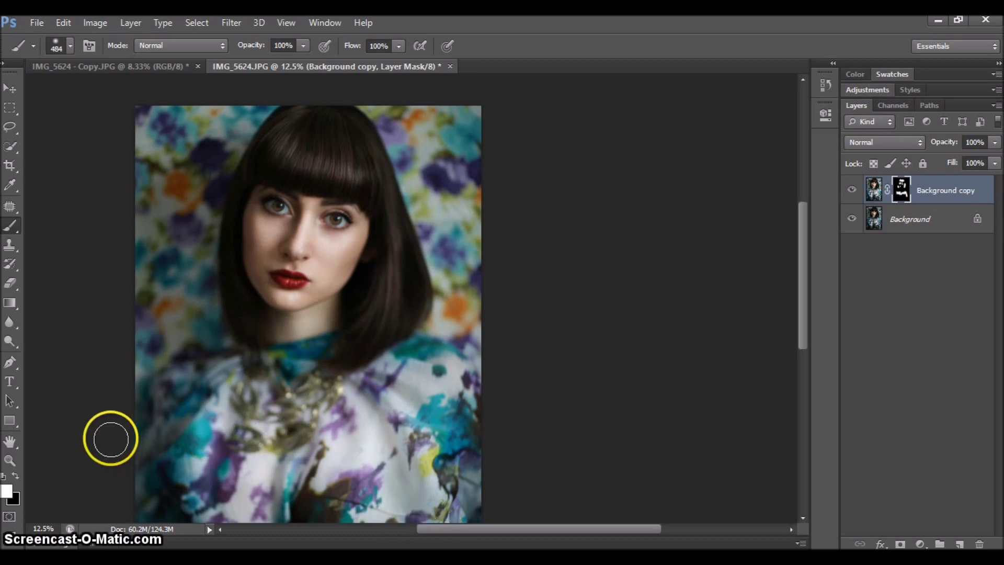
Zoom out, toggle Background copy to compare, and add Background to the selection
click(10, 460)
alt+click(231, 188)
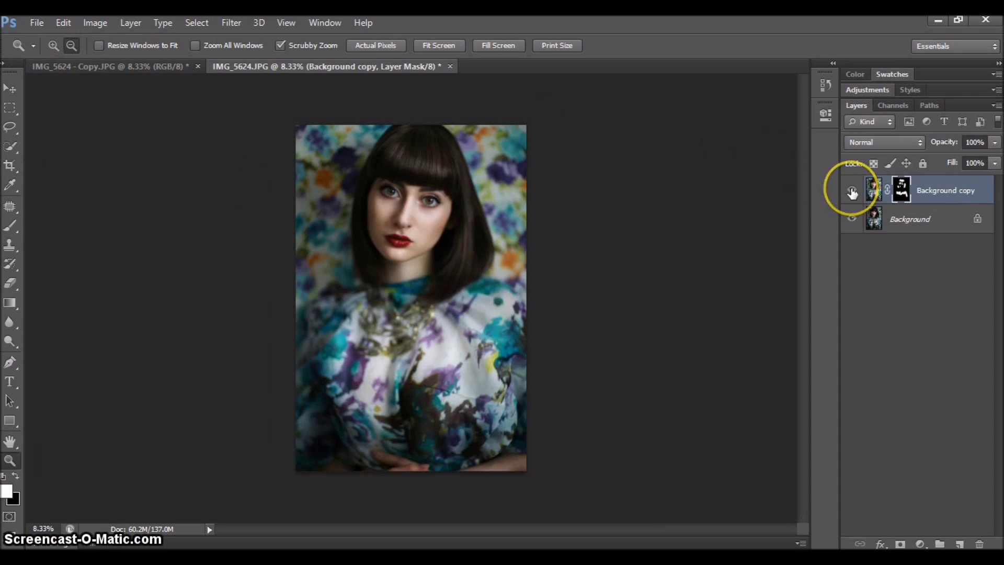
click(851, 191)
click(851, 190)
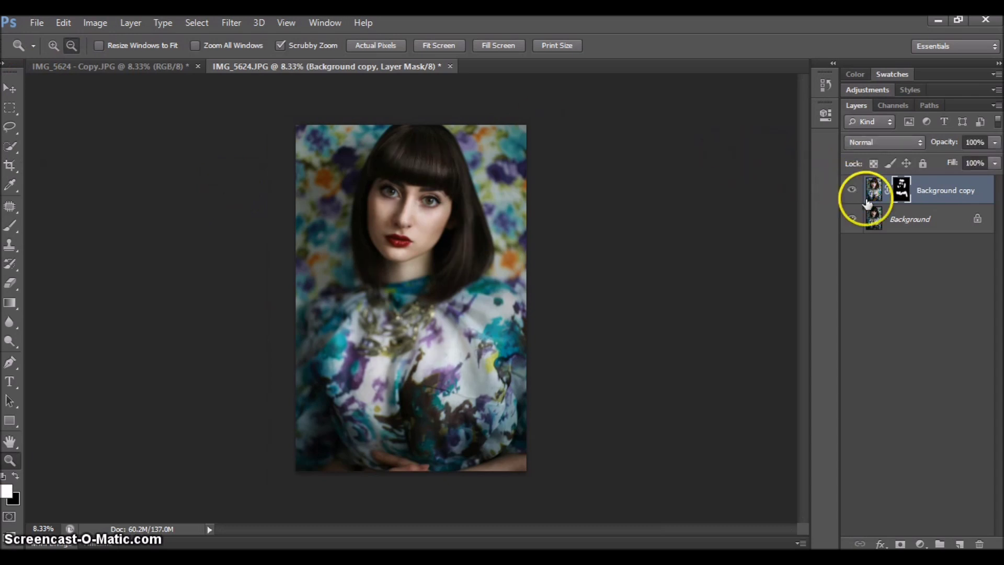
shift+click(917, 224)
Merge the two layers, then duplicate the merged Background as Background copy
right_click(918, 224)
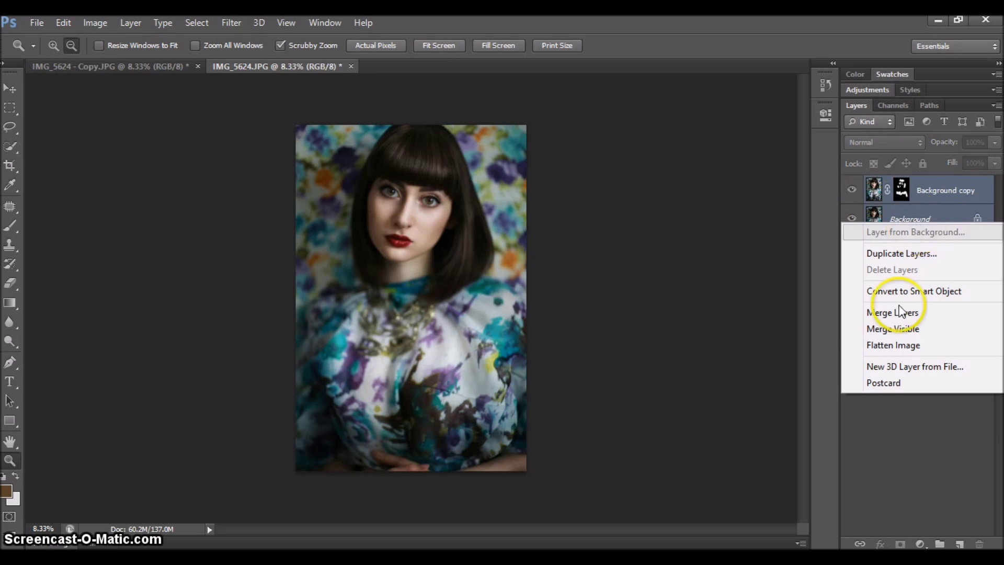
click(883, 312)
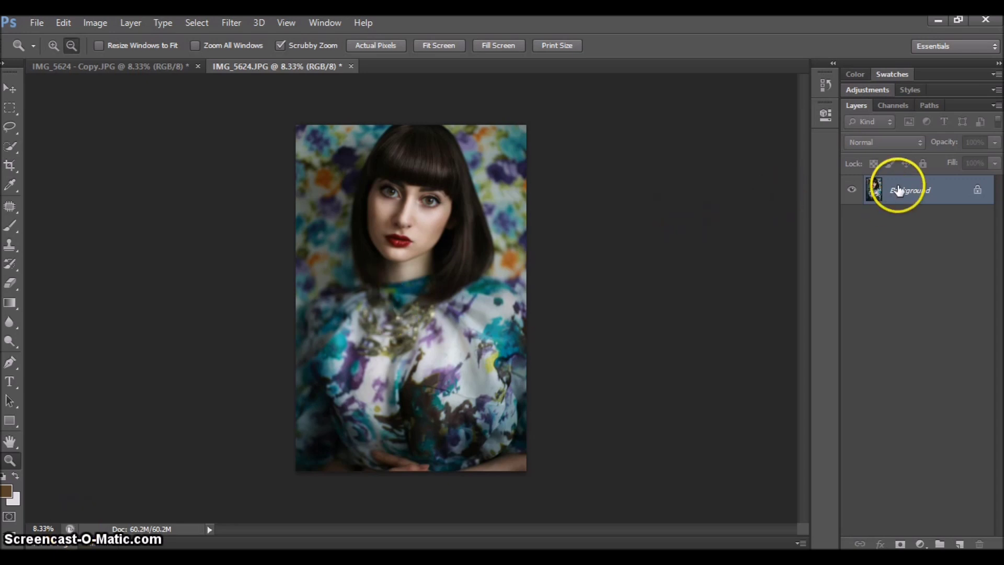
right_click(899, 190)
click(886, 217)
click(604, 178)
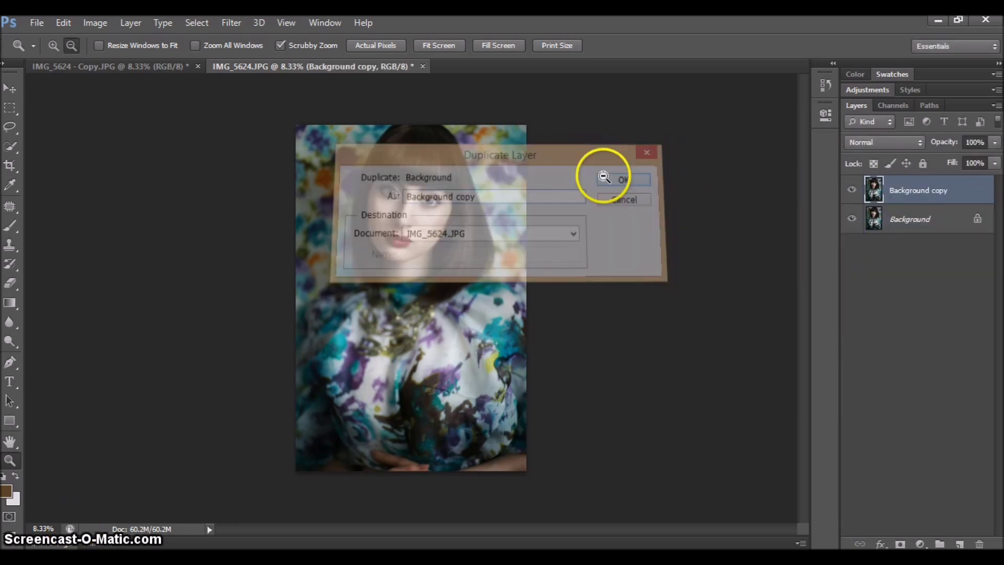
Darken Background copy by pulling the Curves midpoint down, and add a layer mask
click(95, 23)
mouse_move(105, 60)
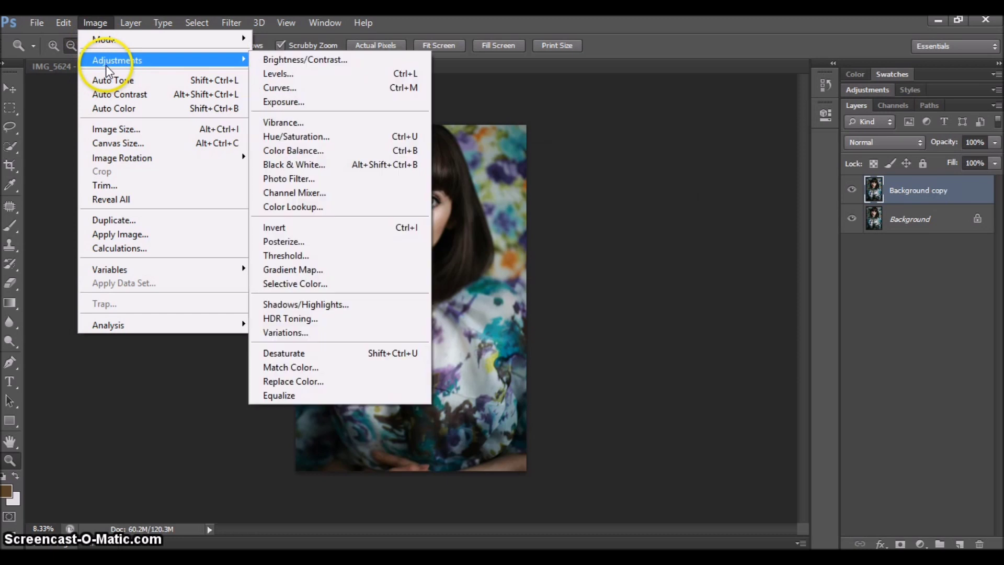
click(289, 89)
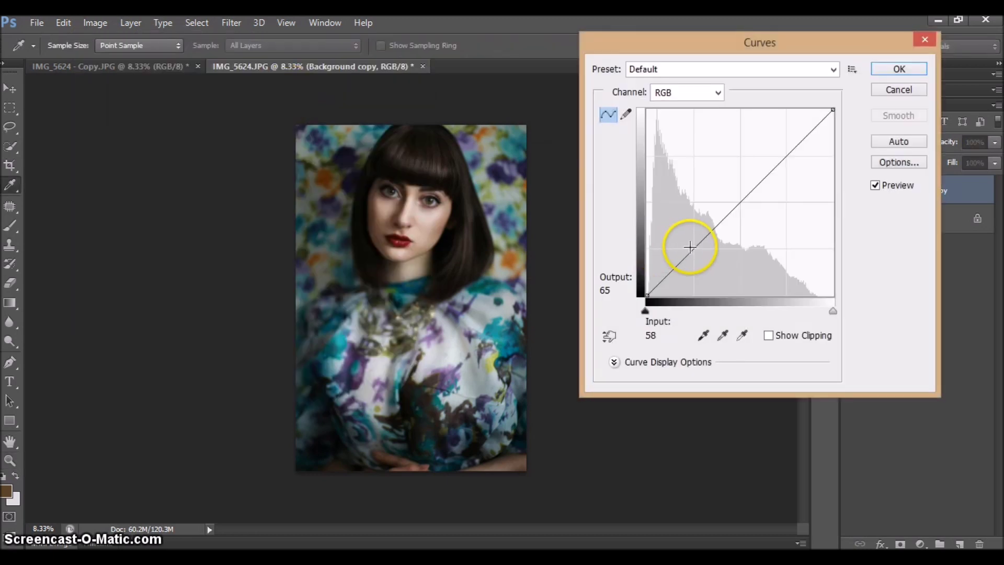
drag(689, 245, 698, 255)
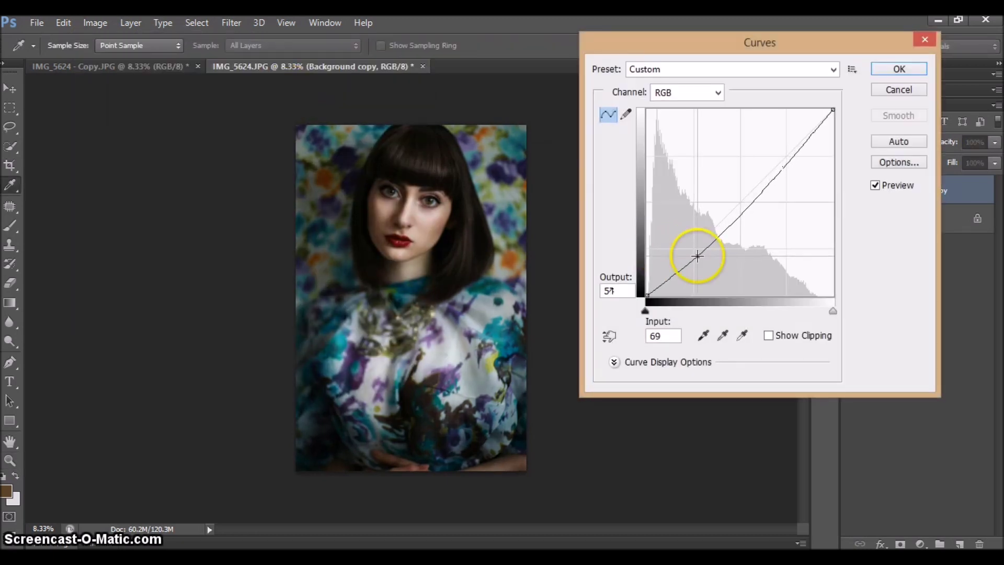
click(898, 69)
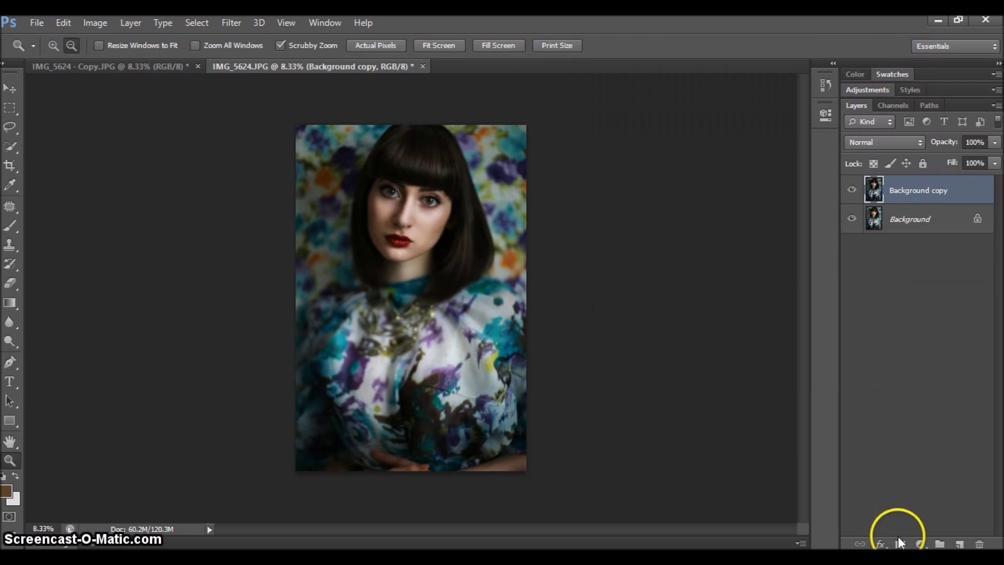
click(899, 544)
Invert the mask to black, zoom to 25% on the face, and paint shadow from nose to lips
key(ctrl+i)
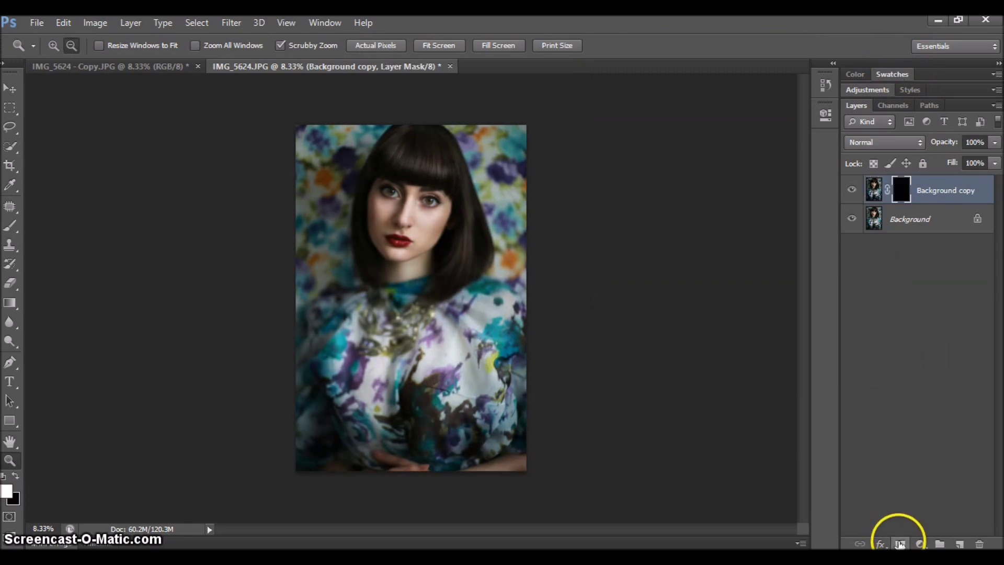
click(53, 45)
click(401, 169)
click(400, 167)
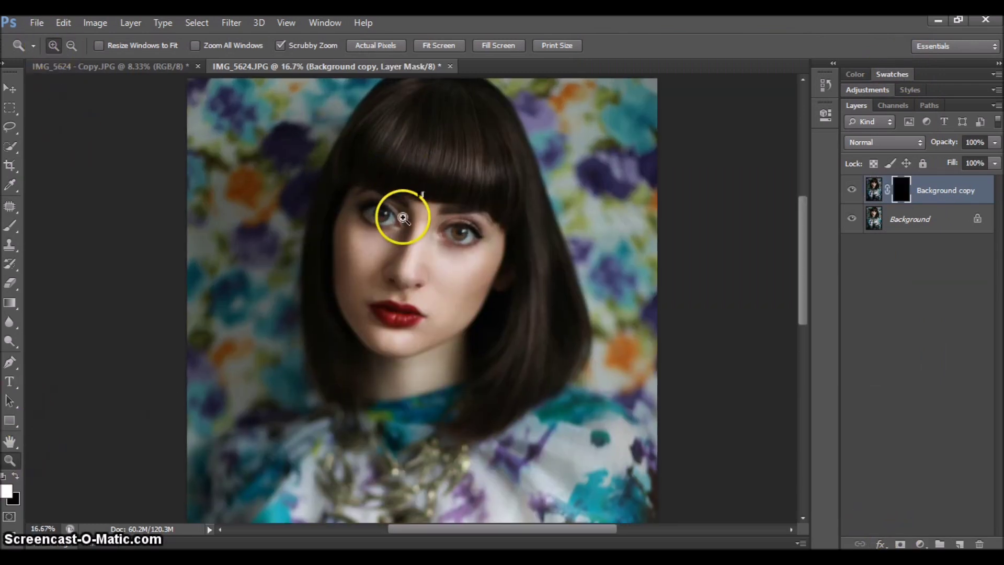
click(399, 213)
click(9, 226)
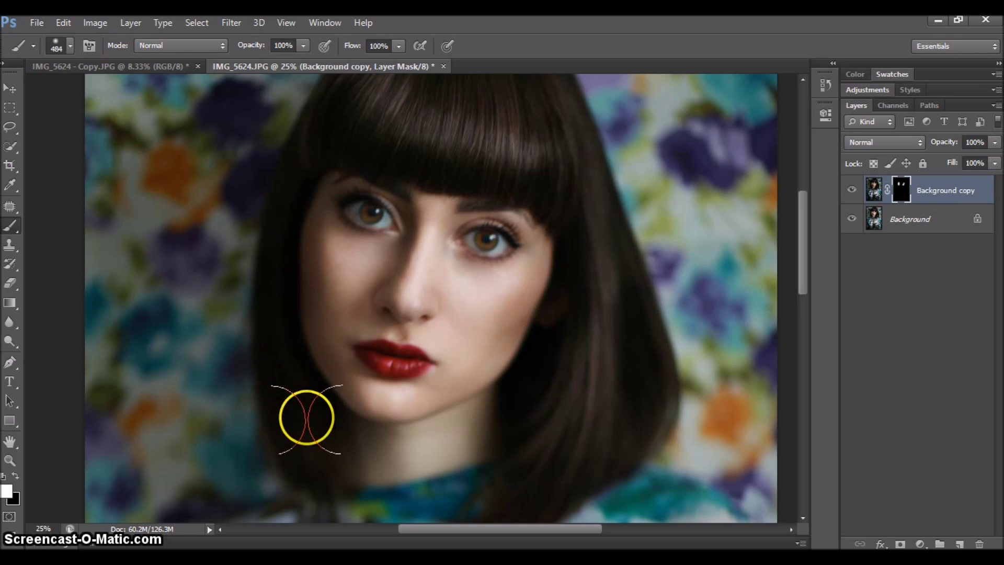
click(67, 48)
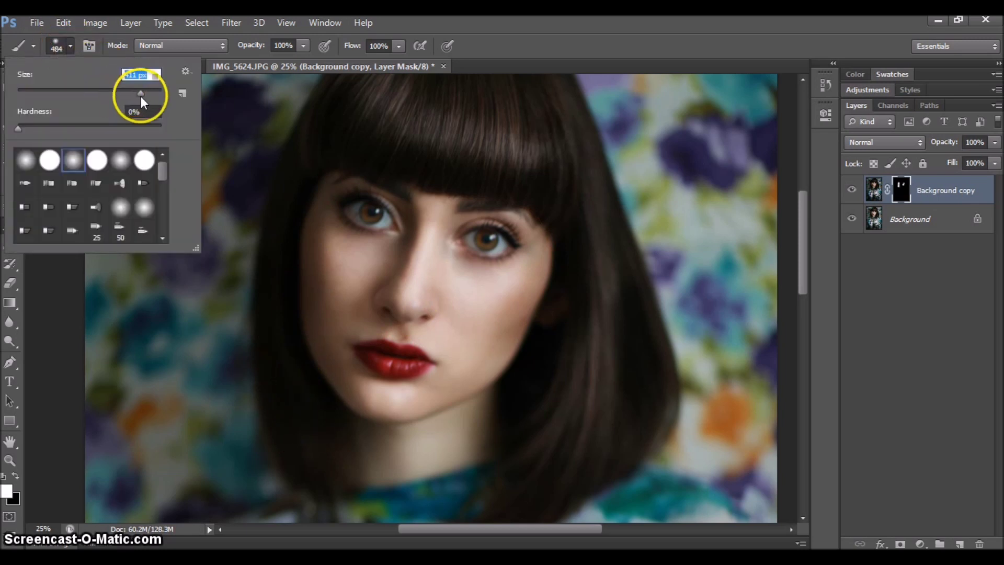
click(361, 215)
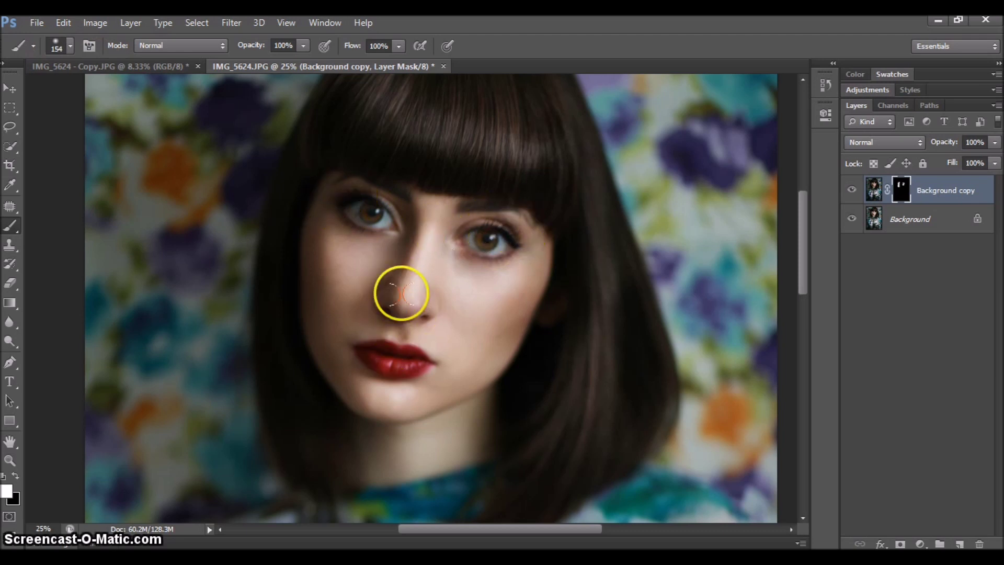
mouse_move(401, 293)
mouse_down()
mouse_move(286, 443)
mouse_move(381, 344)
mouse_move(367, 364)
mouse_move(360, 355)
mouse_move(401, 370)
mouse_move(426, 359)
mouse_up()
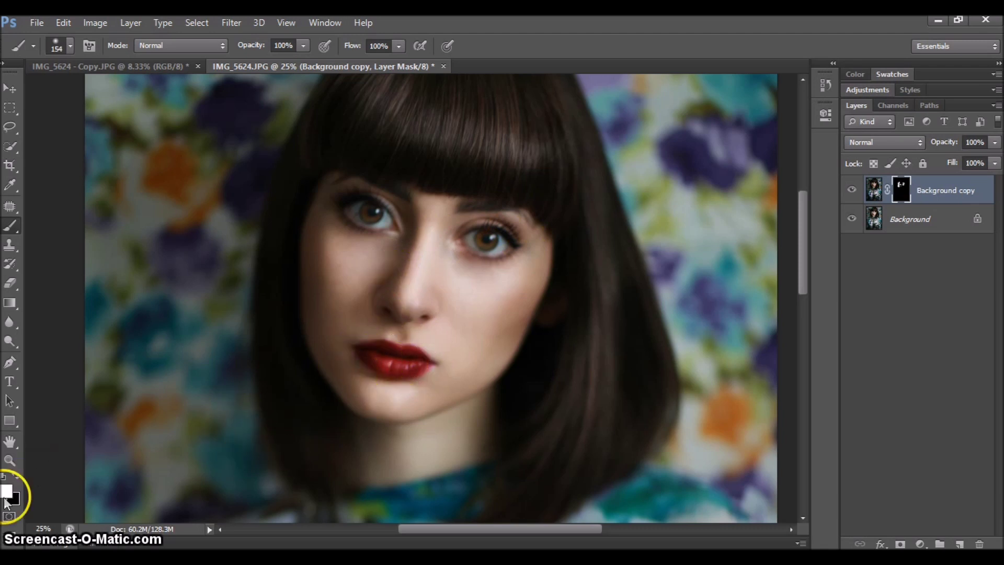
Zoom out to the whole photo, toggle Background copy to compare, and select both layers
click(8, 462)
click(71, 45)
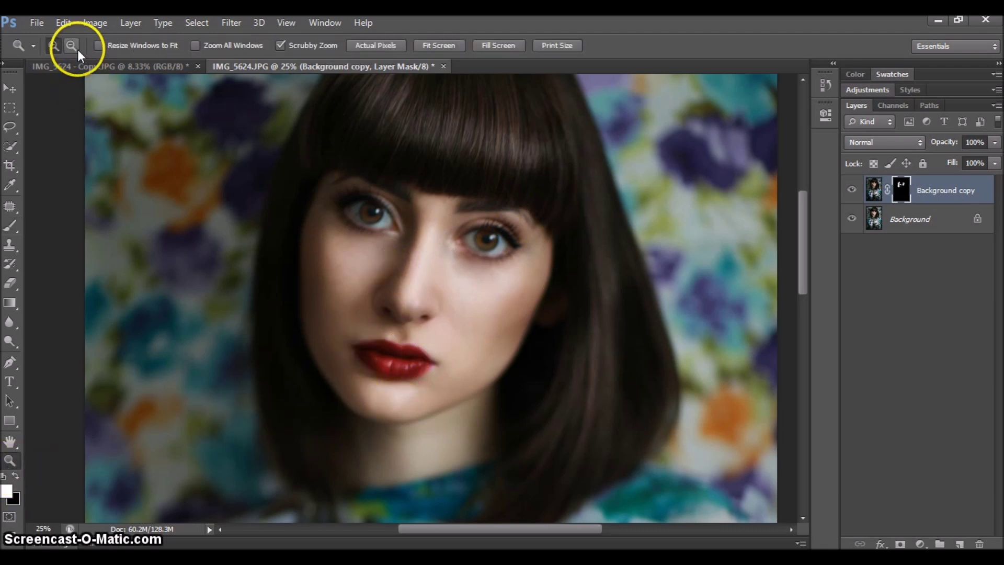
click(207, 202)
click(207, 202)
click(660, 206)
click(850, 191)
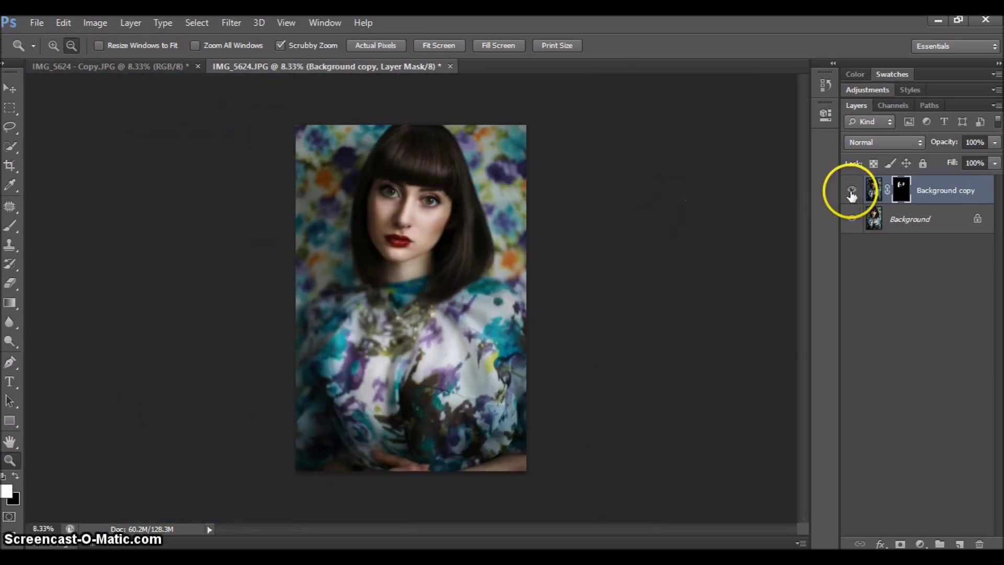
click(851, 191)
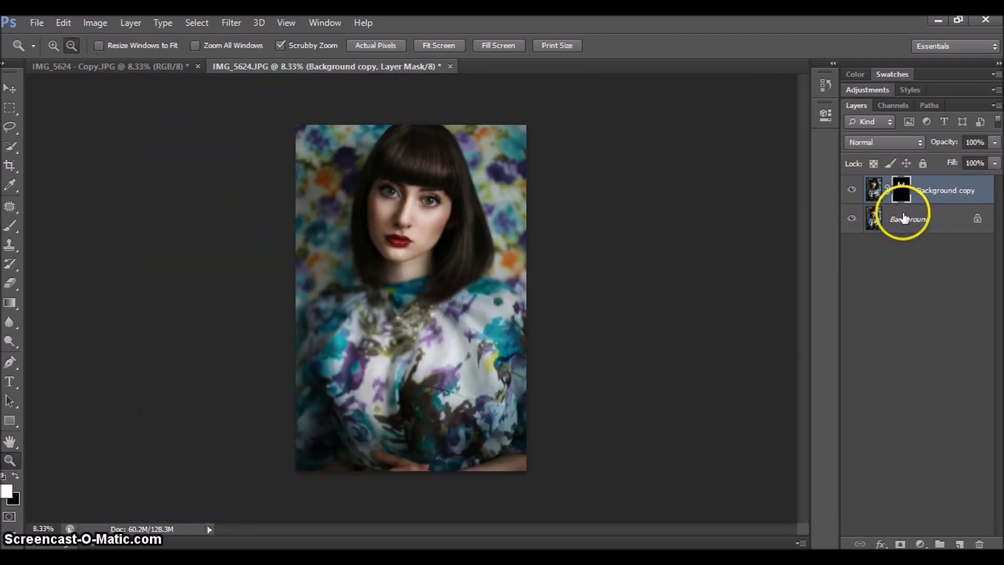
shift+click(904, 219)
right_click(904, 219)
Merge both layers into one Background, then flip between the edited and copy documents
click(873, 299)
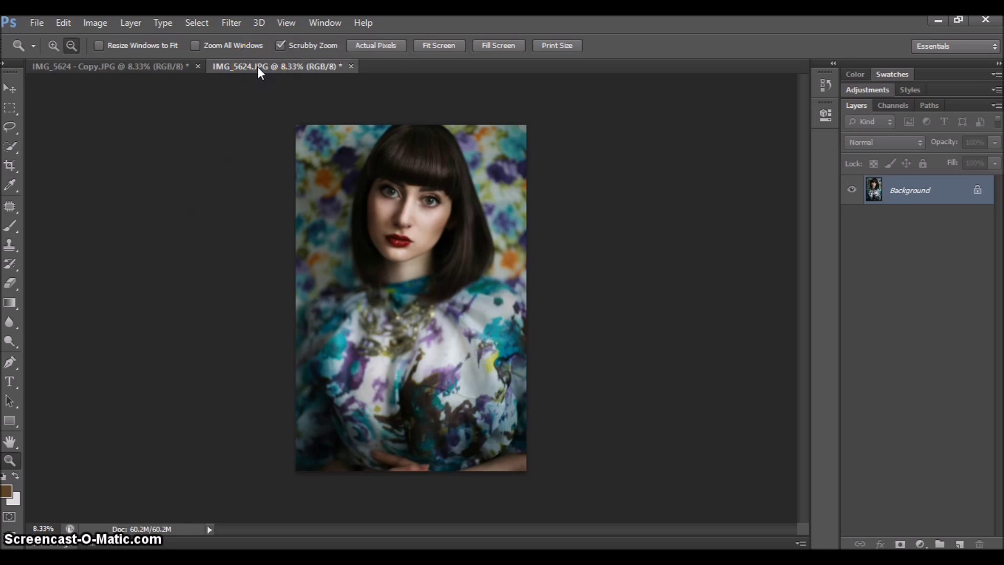
click(113, 68)
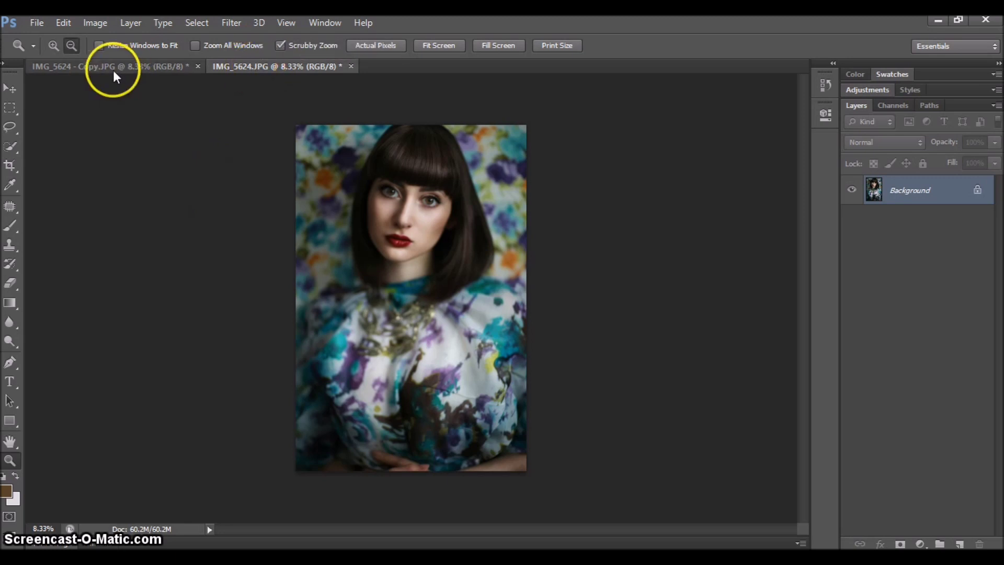
click(256, 68)
click(165, 70)
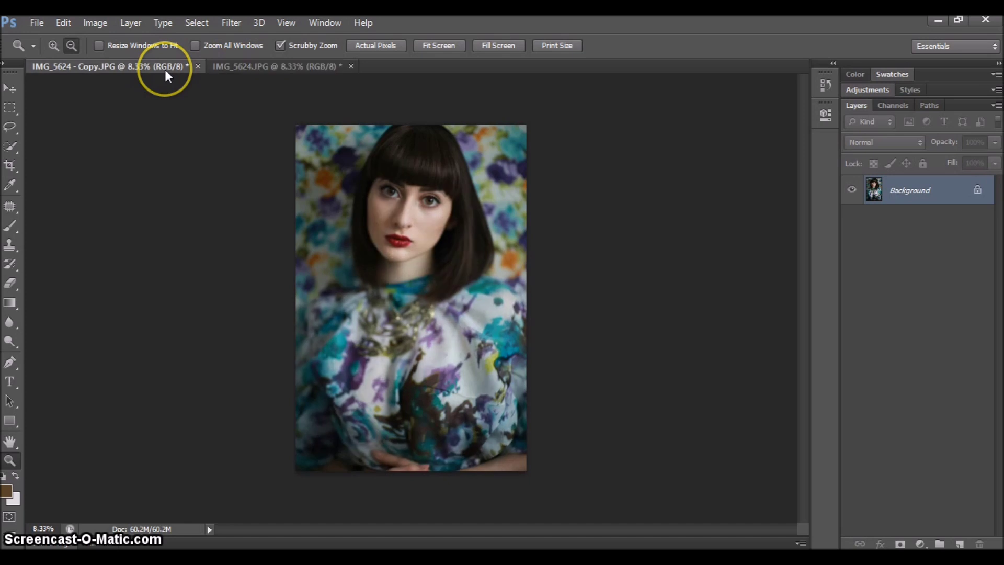
click(253, 69)
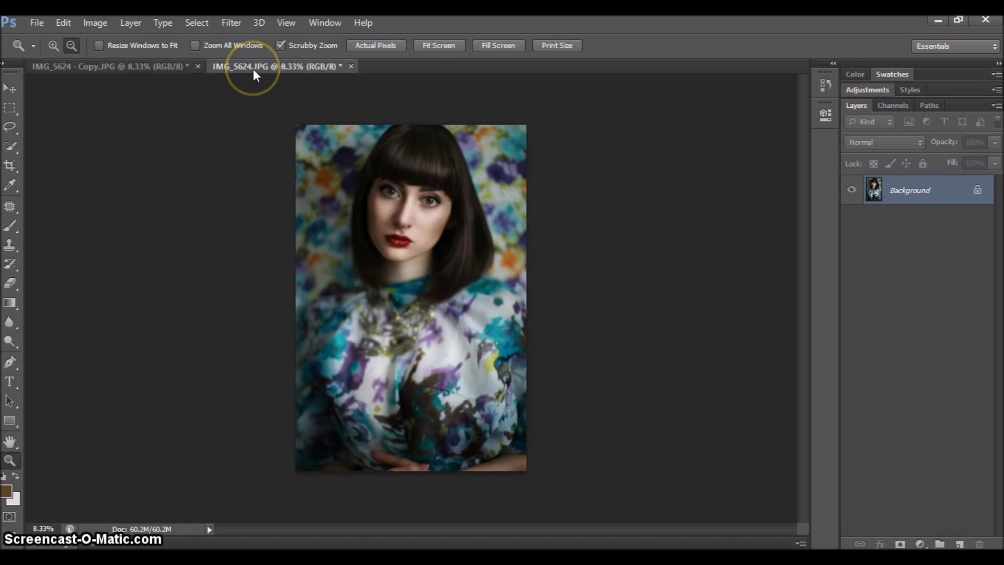
click(182, 70)
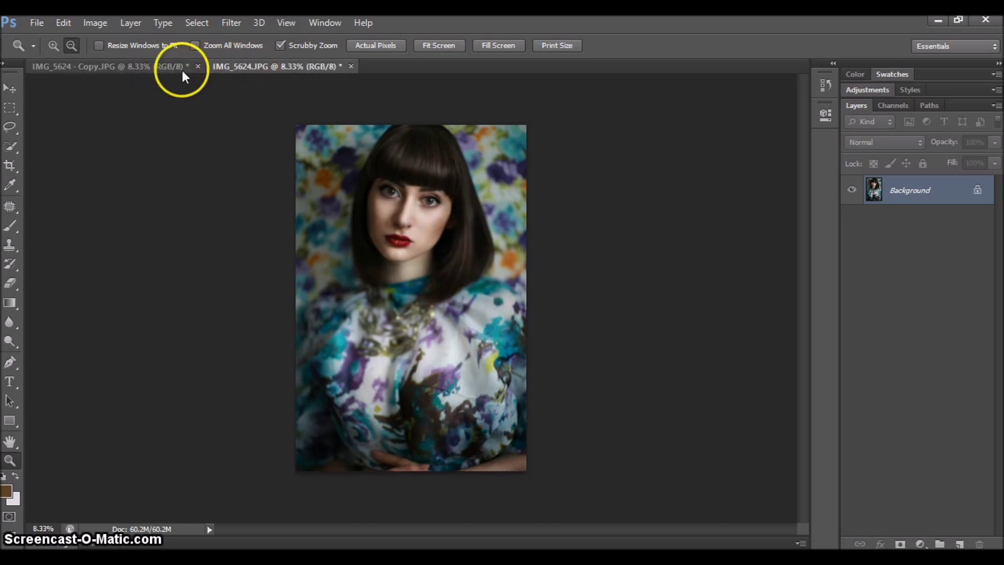
click(240, 65)
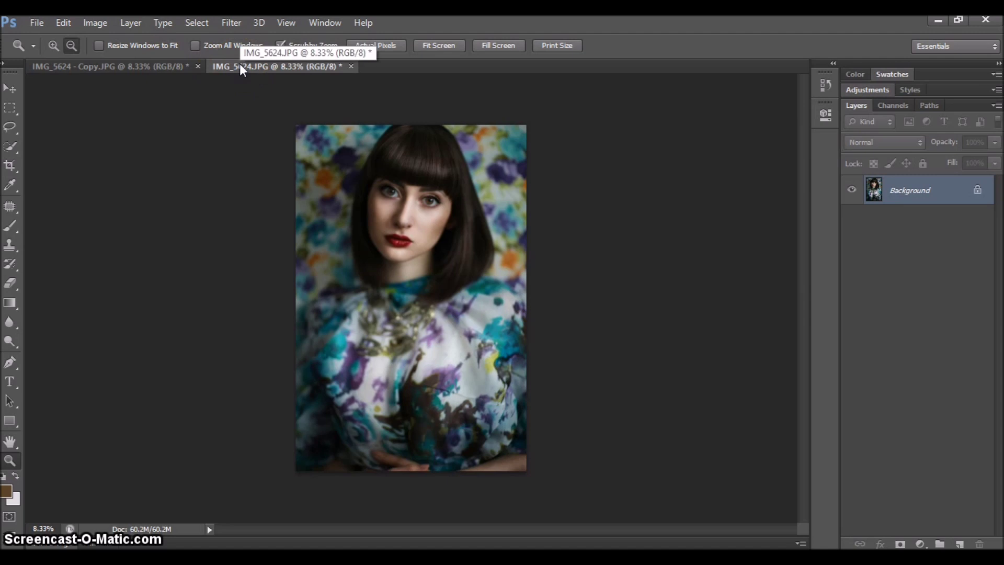
Compare again by switching between IMG_5624 - Copy.JPG and the edited IMG_5624.JPG
click(165, 218)
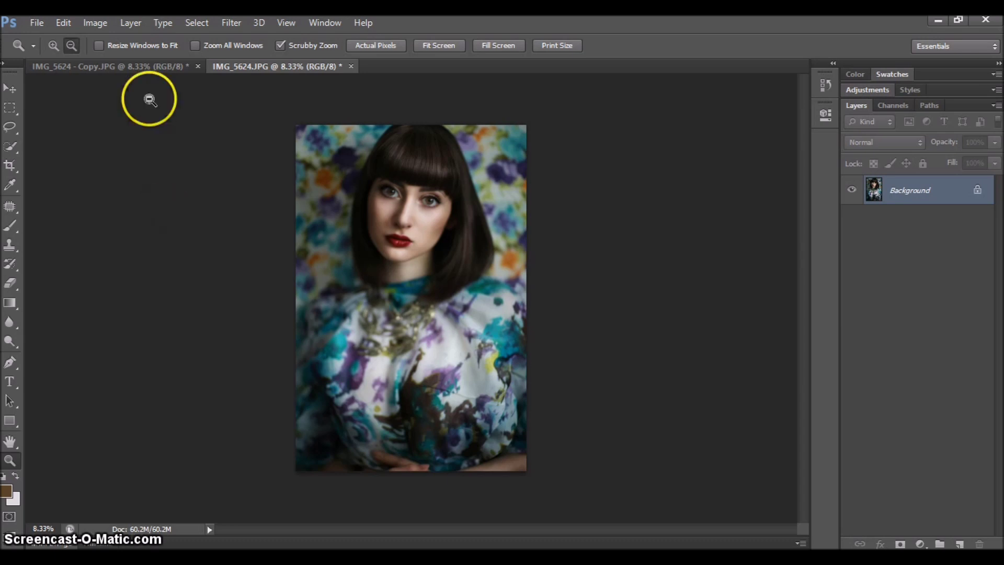
click(128, 65)
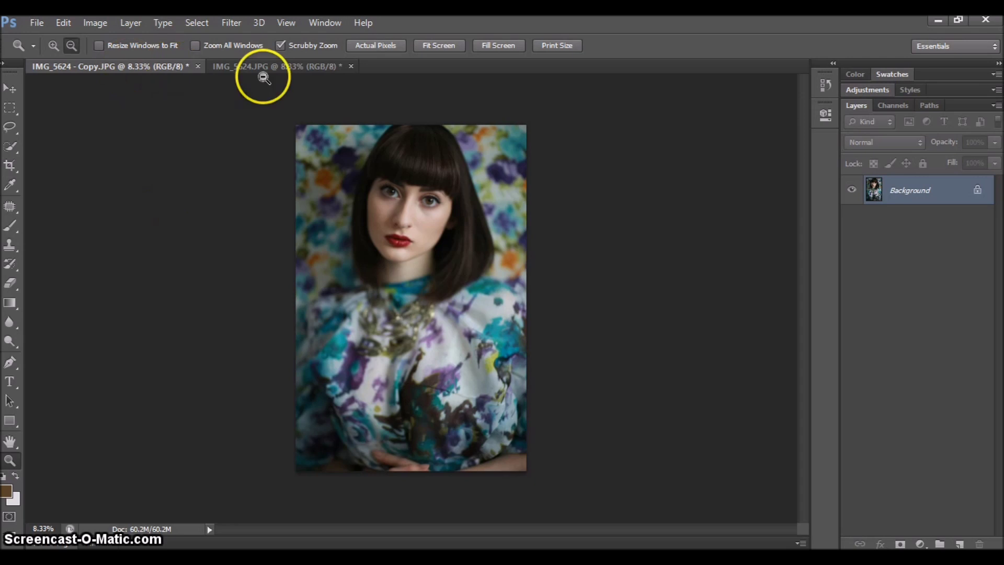
click(286, 66)
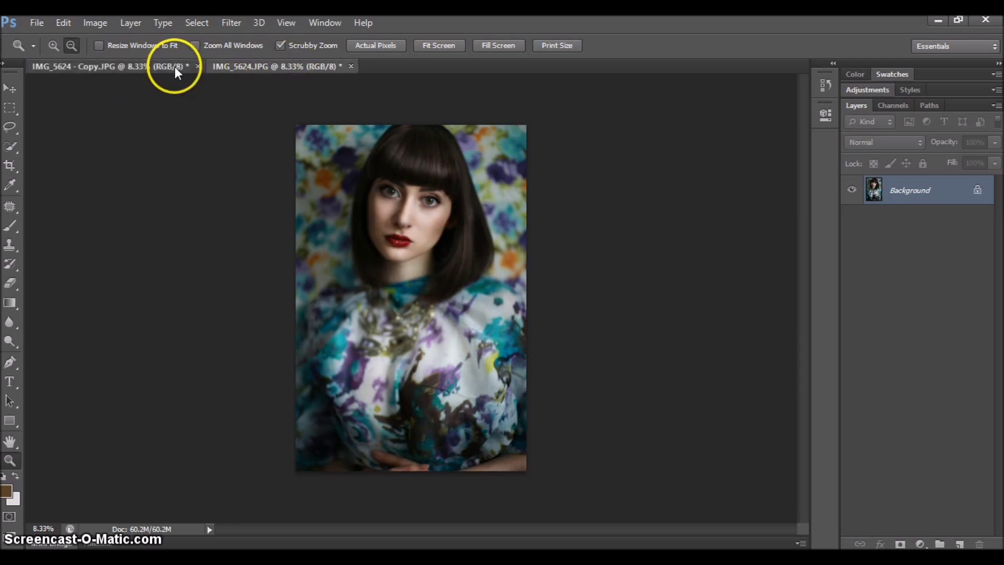
click(251, 65)
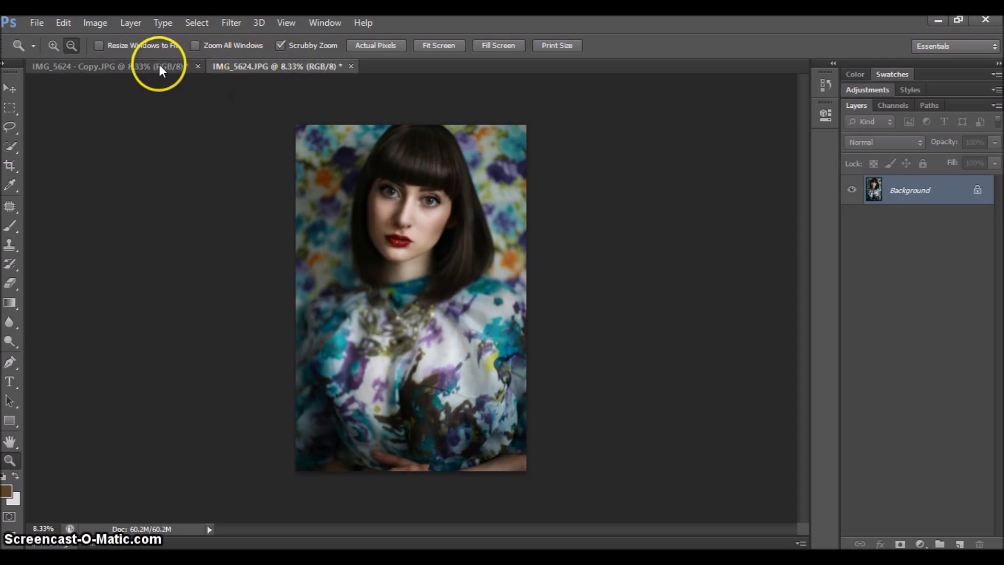
click(159, 66)
click(252, 66)
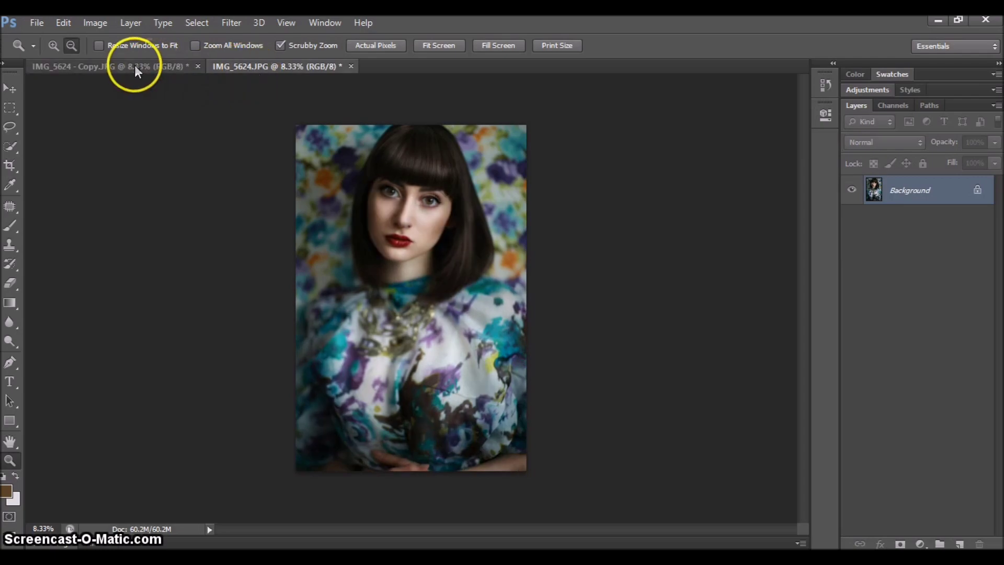